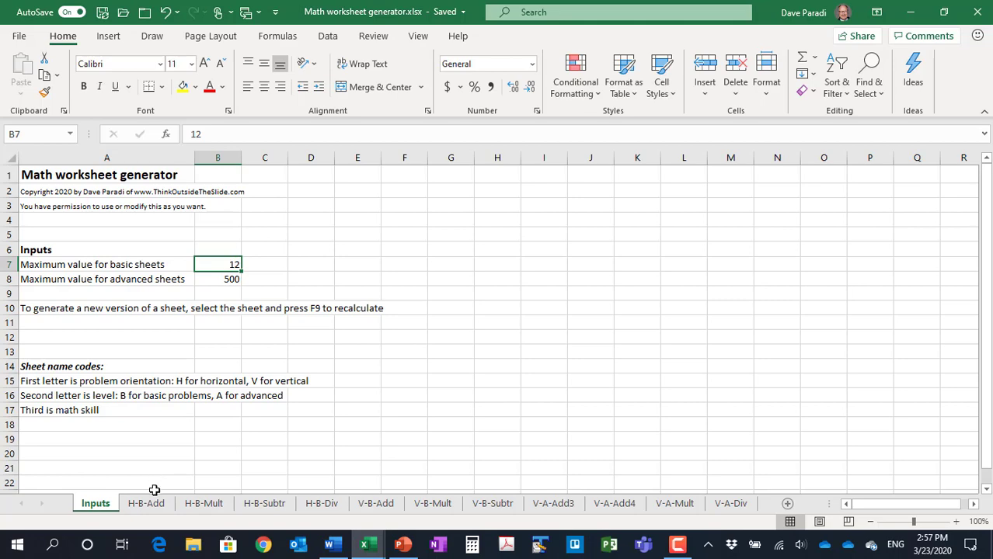
Look through the H-B-Add, V-B-Mult, V-A-Add4 and V-A-Div worksheets, ending back on the Inputs sheet.
{"action": "left_click", "coordinate": [151, 505]}
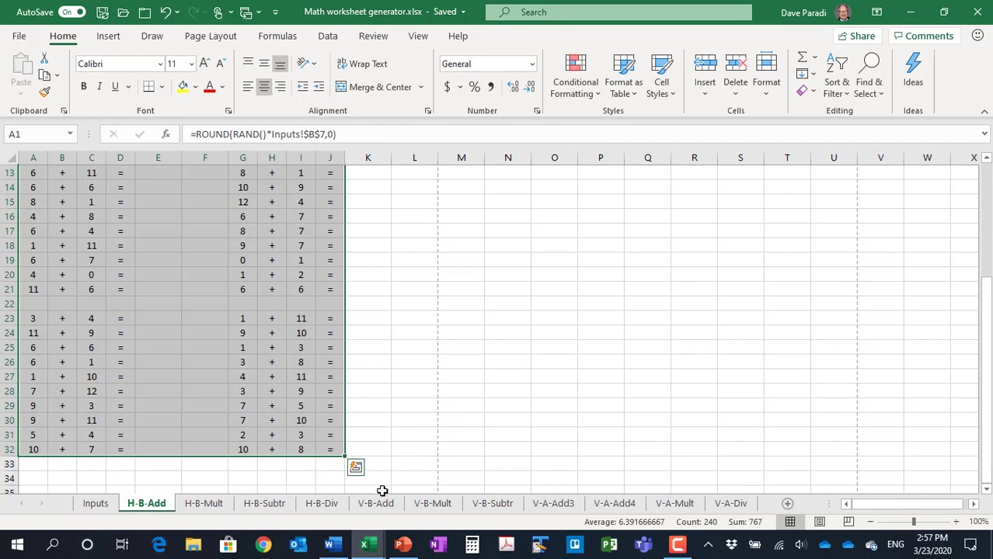
{"action": "left_click", "coordinate": [429, 505]}
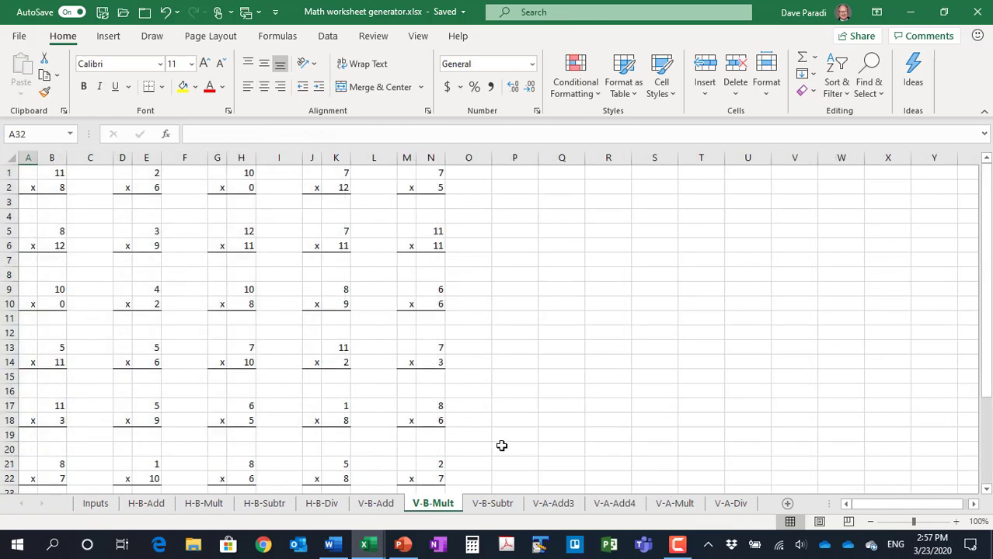
{"action": "left_click", "coordinate": [608, 503]}
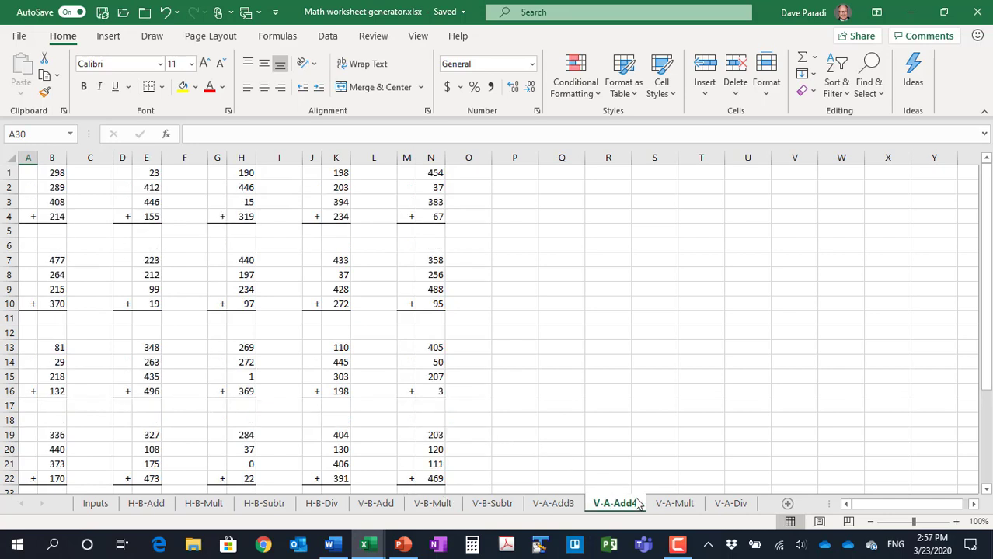
{"action": "left_click", "coordinate": [727, 504]}
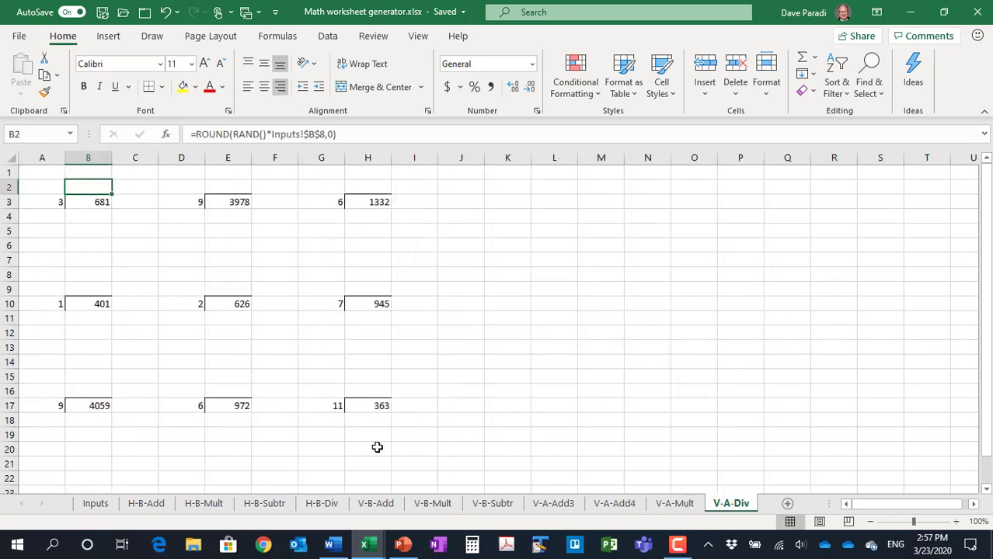
{"action": "left_click", "coordinate": [95, 505]}
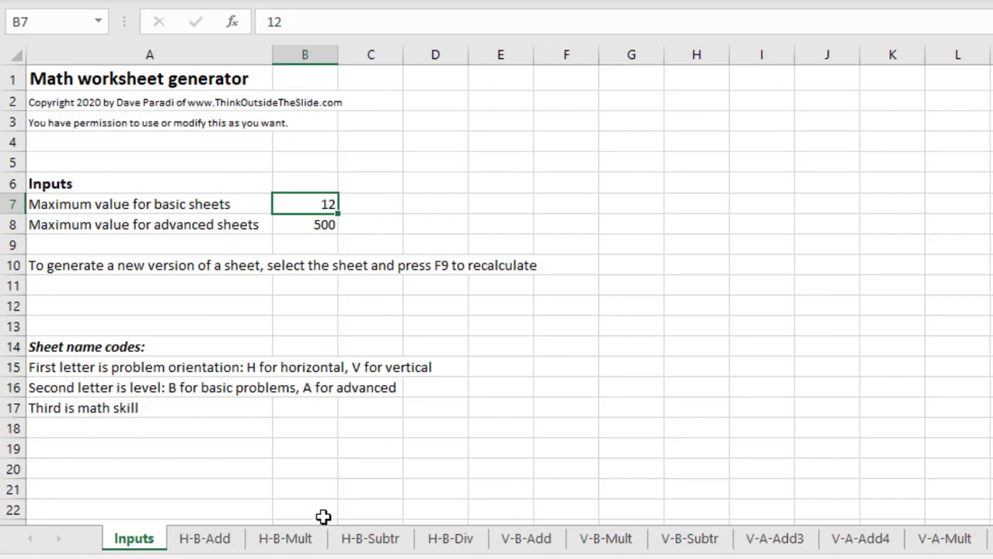
Set the maximum value for basic sheets to 6 on the Inputs sheet, comparing the H-B-Mult problems before and after.
{"action": "left_click", "coordinate": [284, 544]}
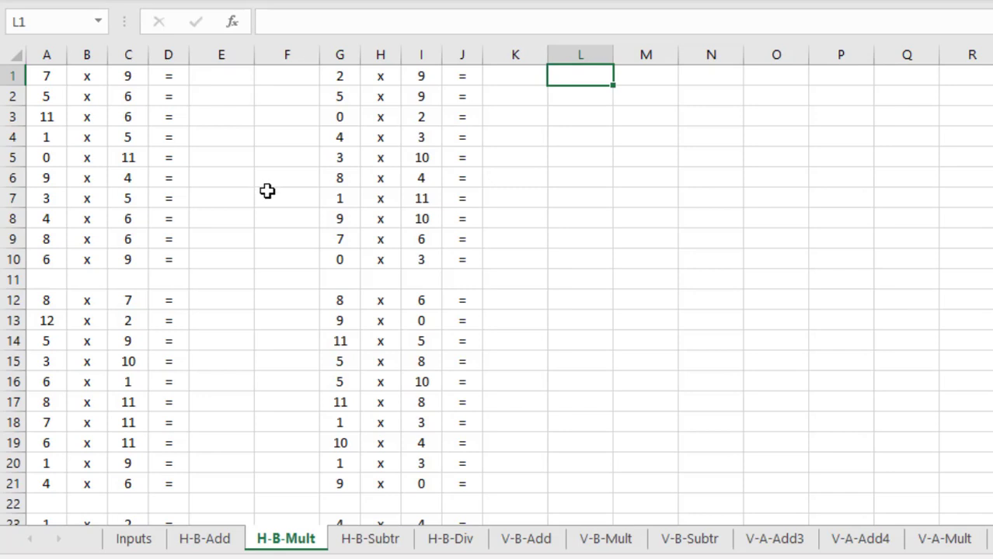
{"action": "left_click", "coordinate": [145, 542]}
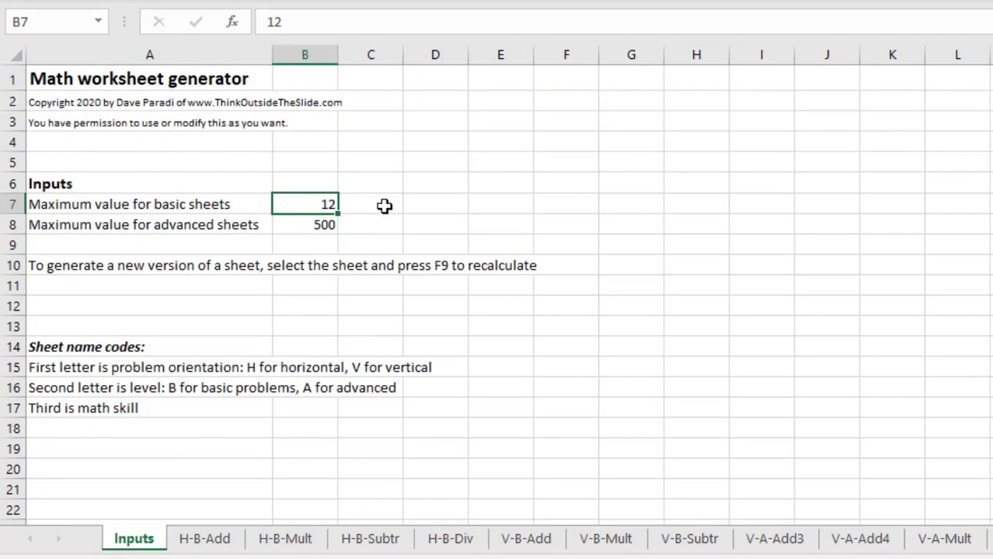
{"action": "type", "text": "6"}
{"action": "key", "text": "Return"}
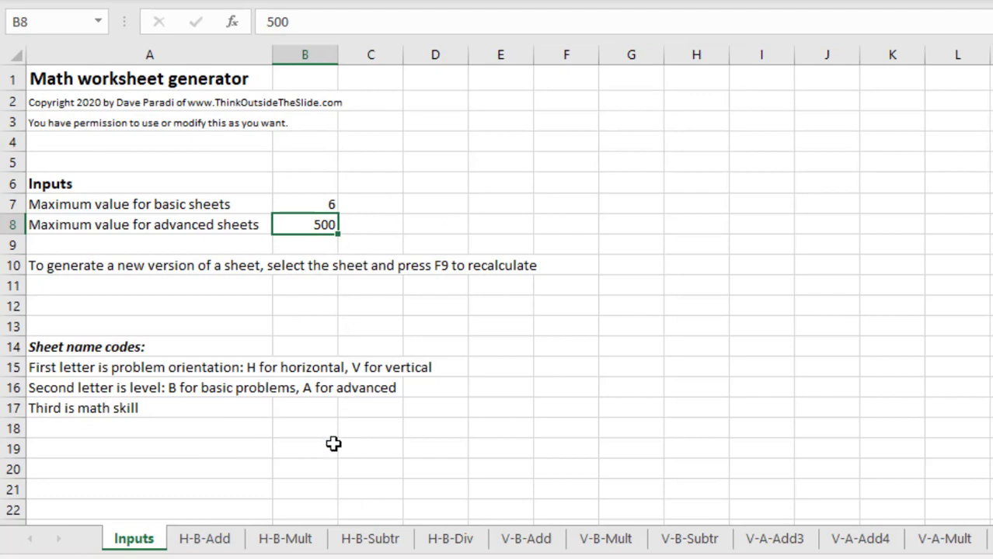
{"action": "left_click", "coordinate": [299, 543]}
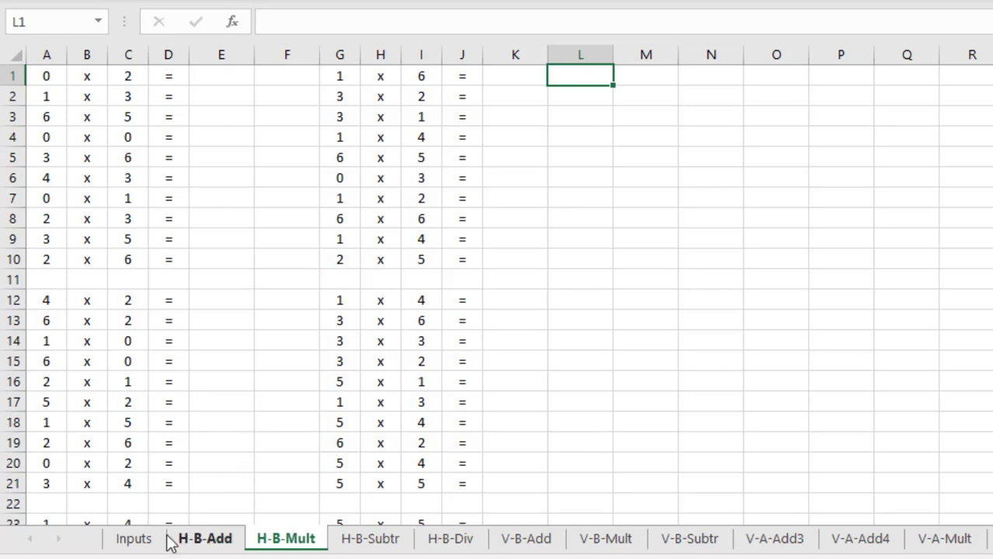
Set the maximum value for basic sheets to 12 on the Inputs sheet.
{"action": "left_click", "coordinate": [134, 538]}
{"action": "left_click", "coordinate": [309, 207]}
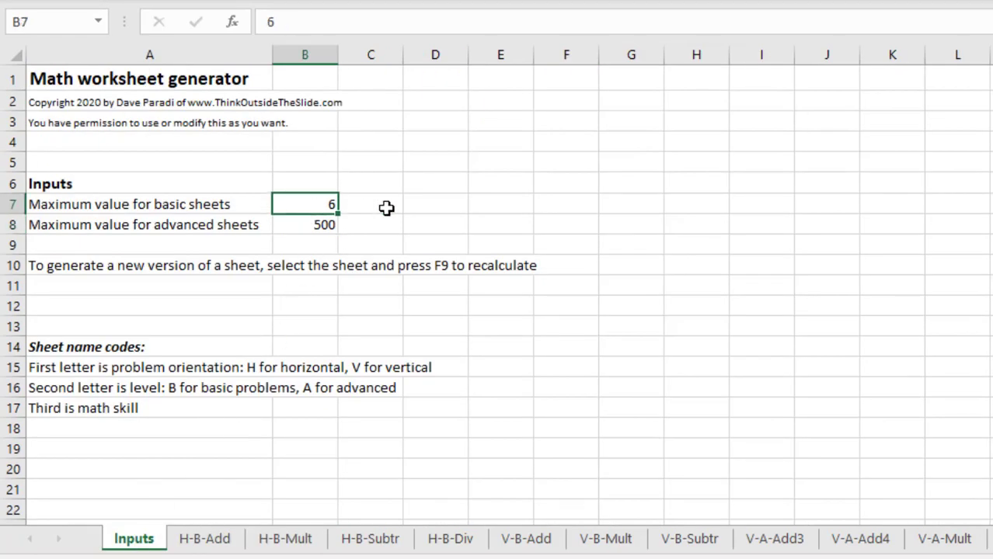
{"action": "type", "text": "12"}
{"action": "key", "text": "Return"}
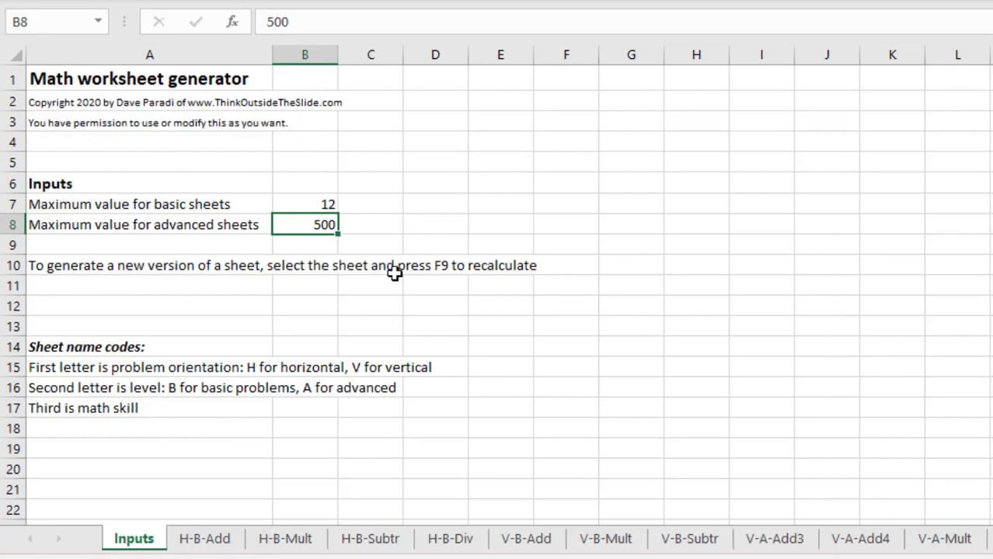
Recalculate the H-B-Mult sheet four times to generate new sets of random multiplication problems.
{"action": "left_click", "coordinate": [303, 543]}
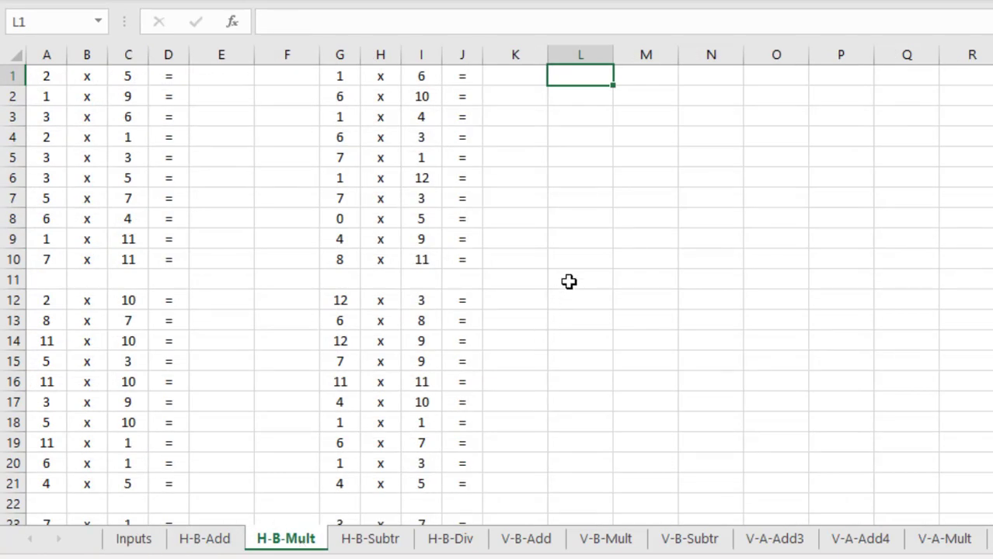
{"action": "key", "text": "F9"}
{"action": "key", "text": "F9"}
{"action": "key", "text": "F9"}
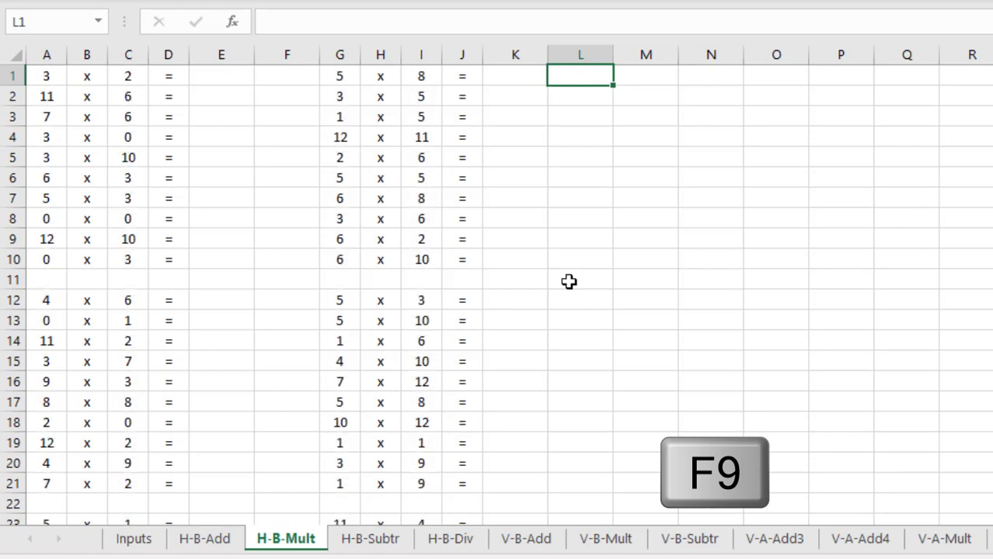
{"action": "key", "text": "F9"}
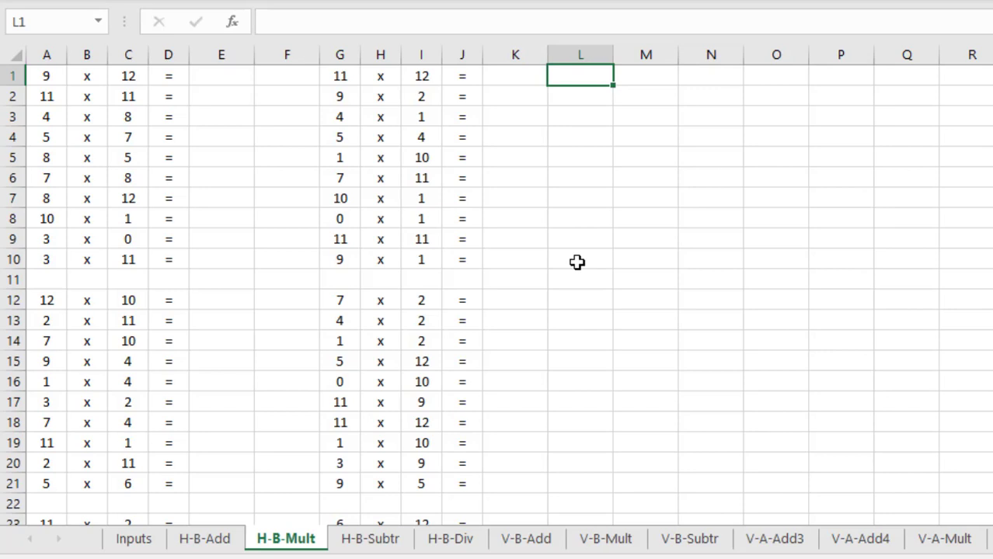
Review the Inputs sheet and examine the random-number formula in cell A1 of the H-B-Add sheet.
{"action": "left_click", "coordinate": [133, 541]}
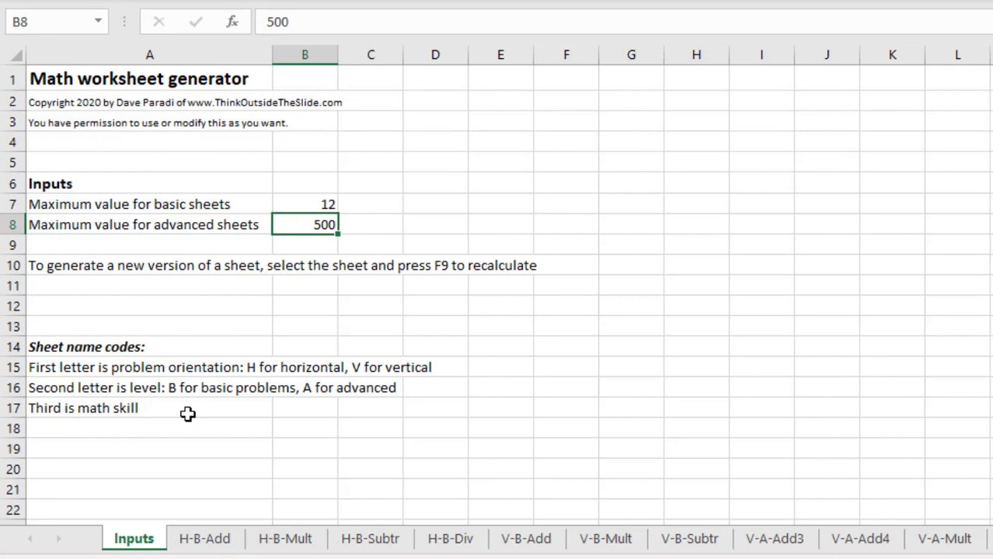
{"action": "left_click", "coordinate": [211, 540]}
{"action": "left_click", "coordinate": [87, 118]}
{"action": "scroll", "coordinate": [91, 143], "scroll_direction": "up", "scroll_amount": 4}
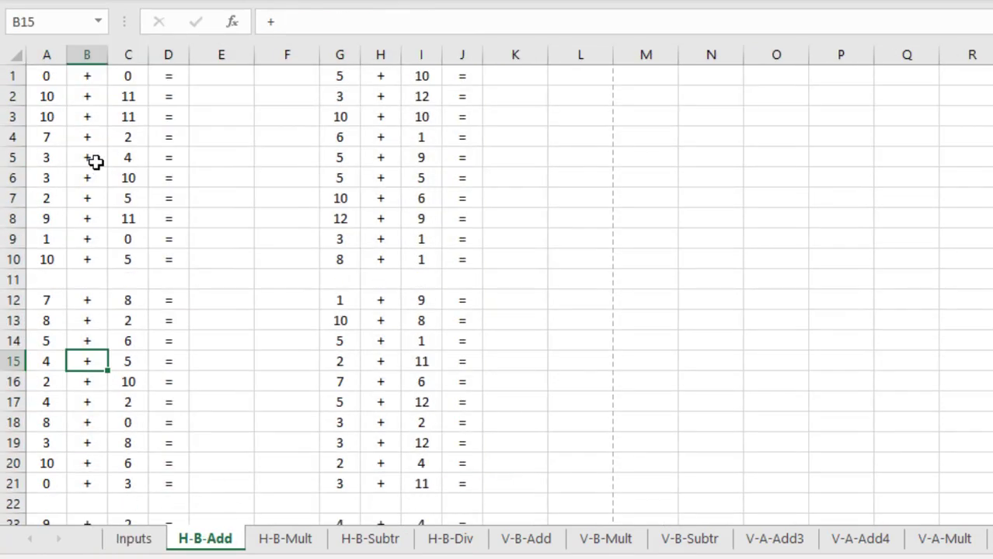
{"action": "left_click", "coordinate": [51, 77]}
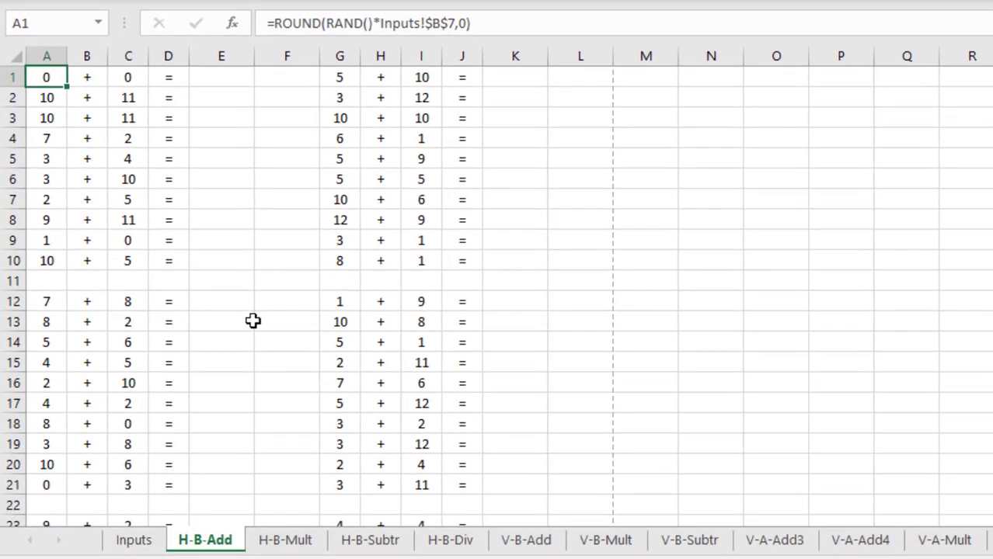
Examine the formulas behind the first subtraction problem in cells A1 and C1 of the H-B-Subtr sheet.
{"action": "left_click", "coordinate": [359, 548]}
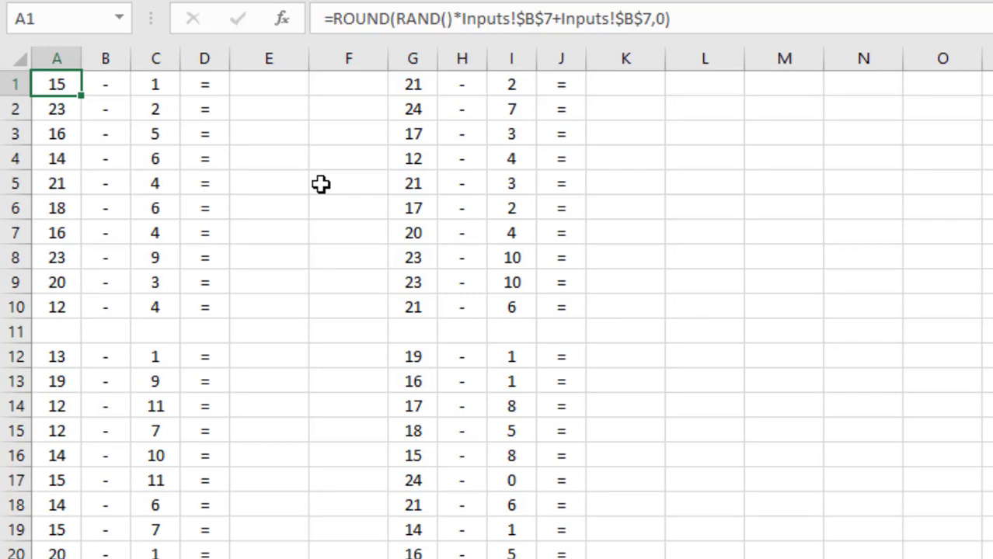
{"action": "left_click", "coordinate": [151, 88]}
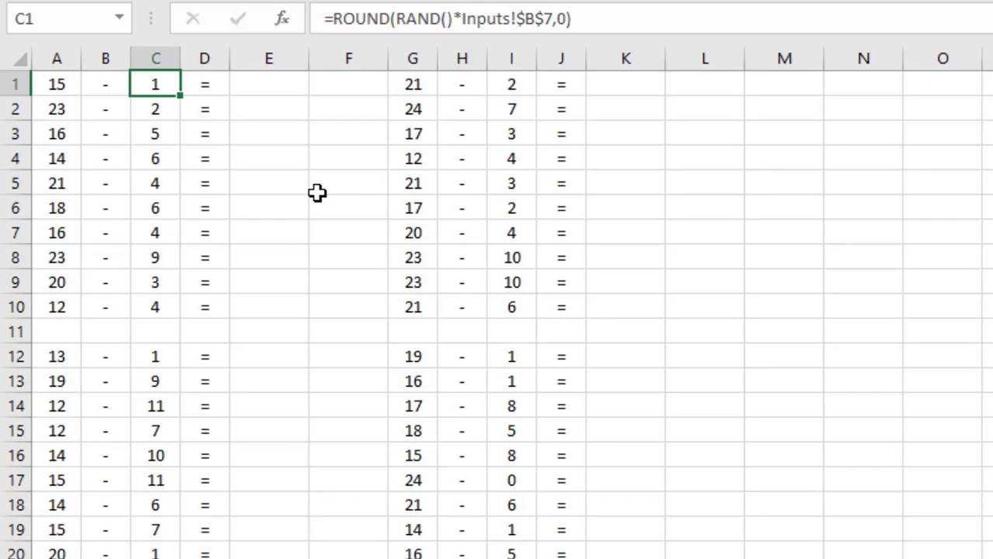
{"action": "left_click", "coordinate": [68, 87]}
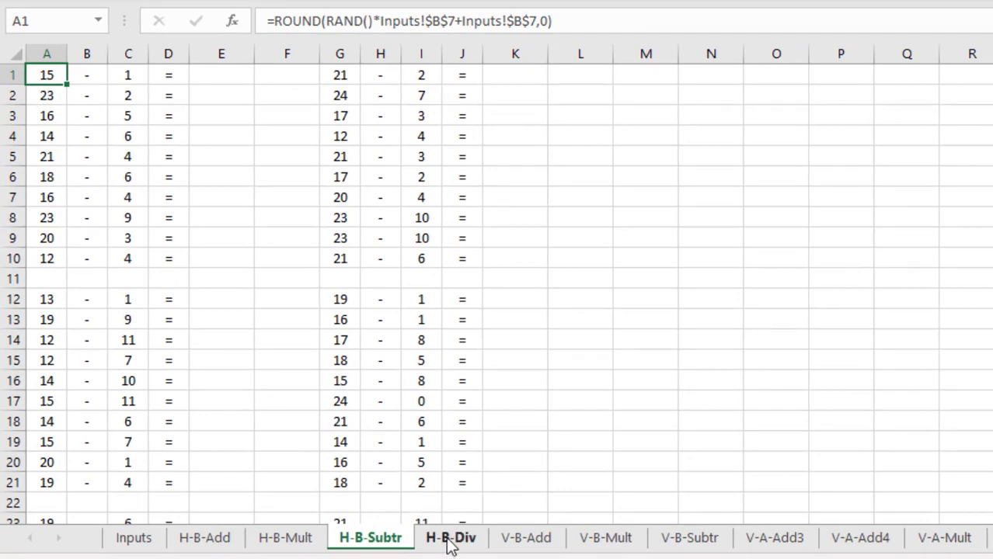
Examine the formulas behind the first H-B-Div problem: dividend in A1, divisor in C1 and hidden answer in E1.
{"action": "left_click", "coordinate": [448, 540]}
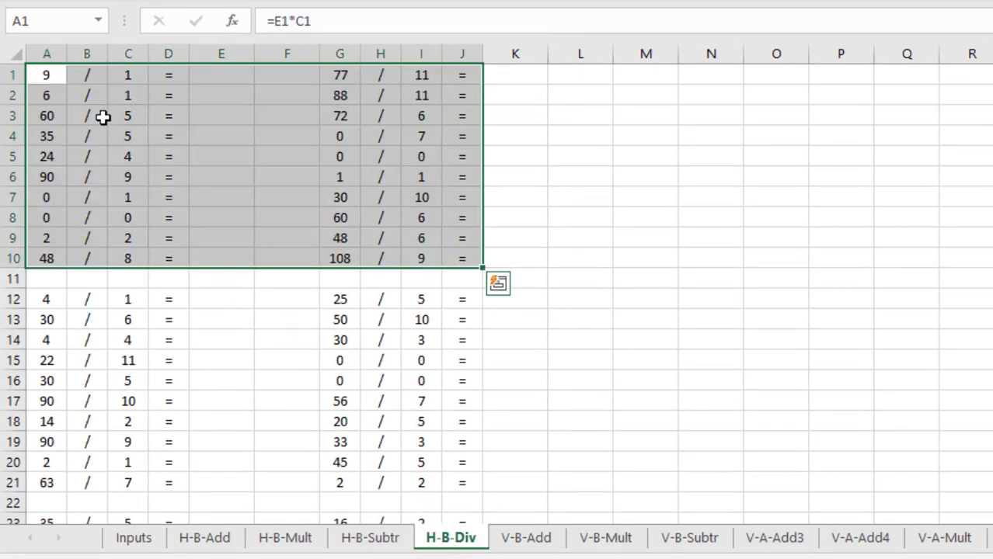
{"action": "left_click", "coordinate": [50, 80]}
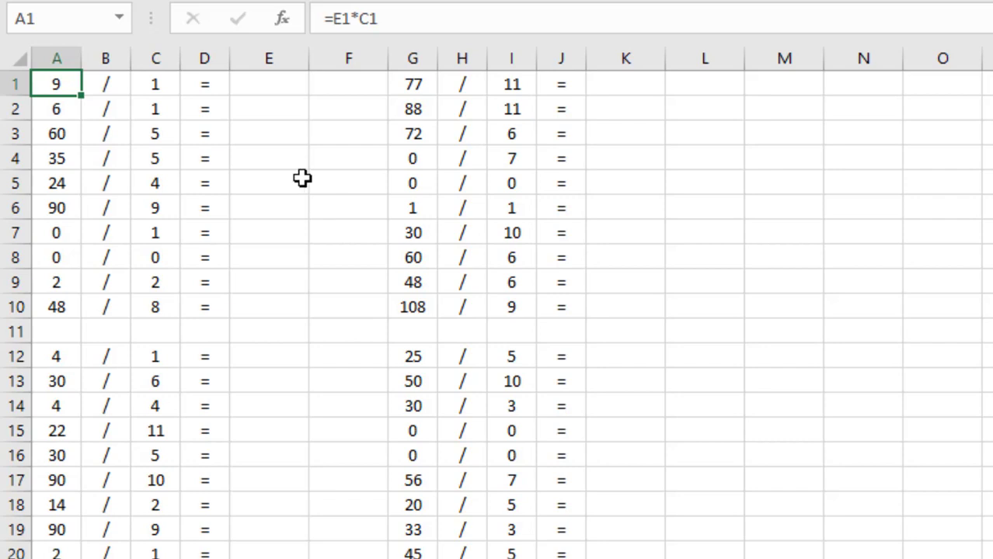
{"action": "left_click", "coordinate": [163, 78]}
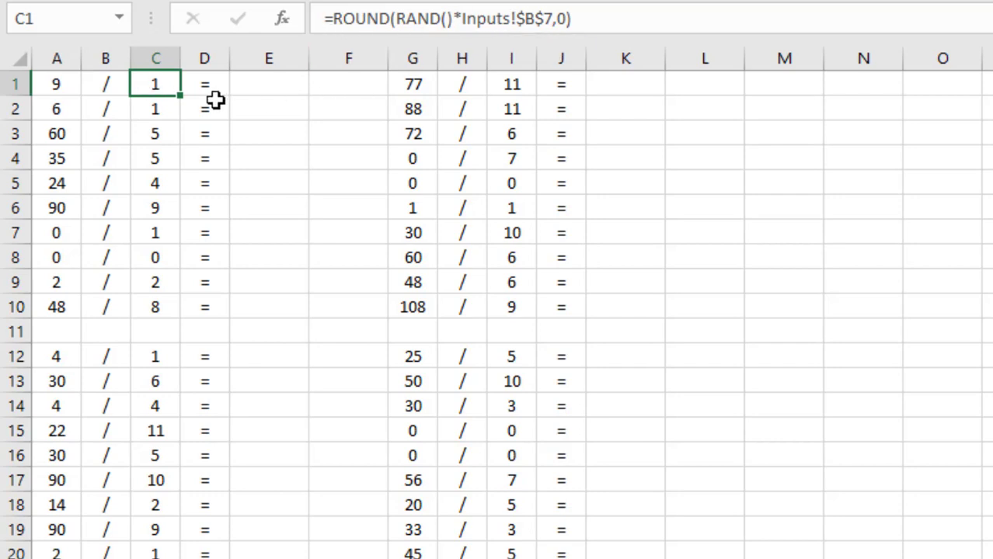
{"action": "left_click", "coordinate": [281, 86]}
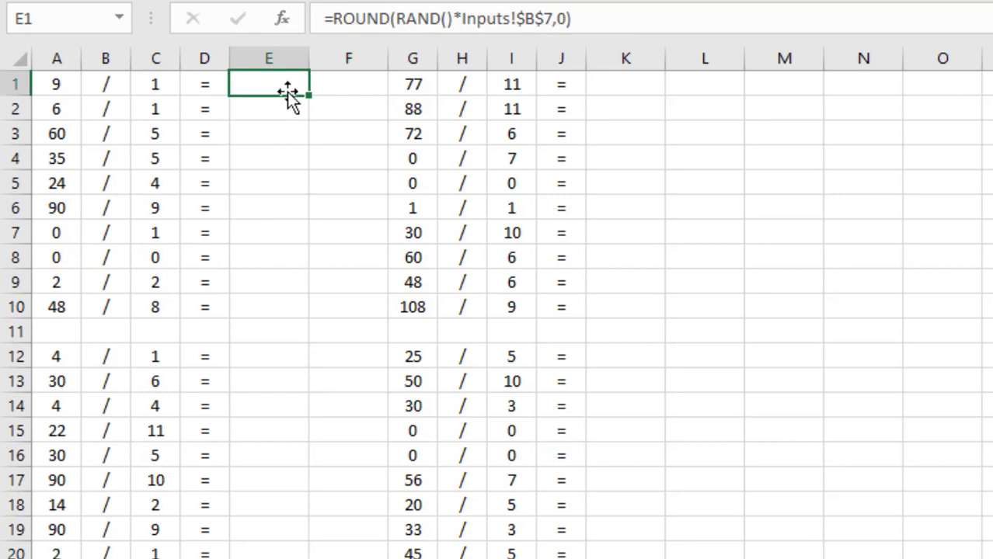
{"action": "left_click", "coordinate": [54, 85]}
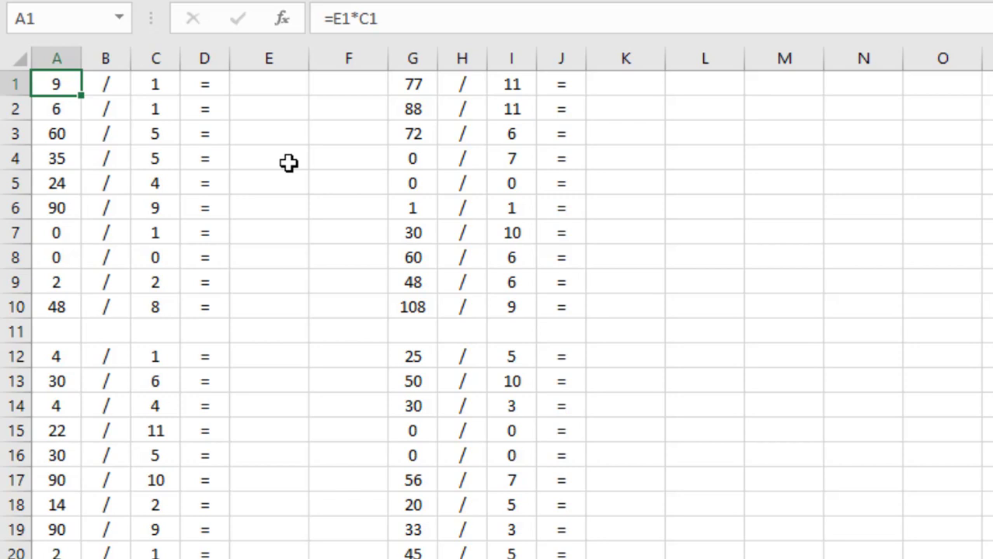
{"action": "left_click", "coordinate": [274, 90]}
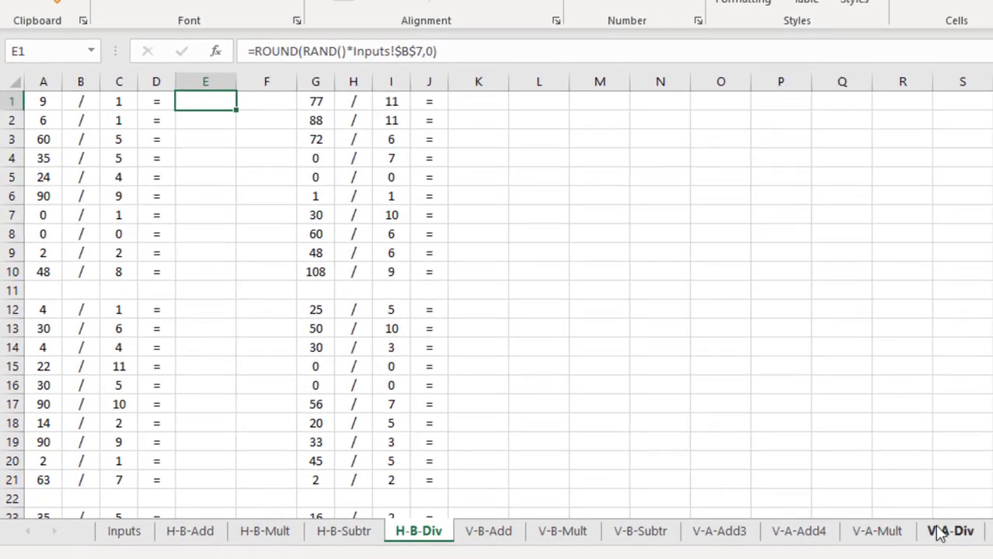
Examine the formulas for the first long-division problem on the V-A-Div sheet, in divisor cell A3 and hidden answer cell B2.
{"action": "left_click", "coordinate": [939, 533]}
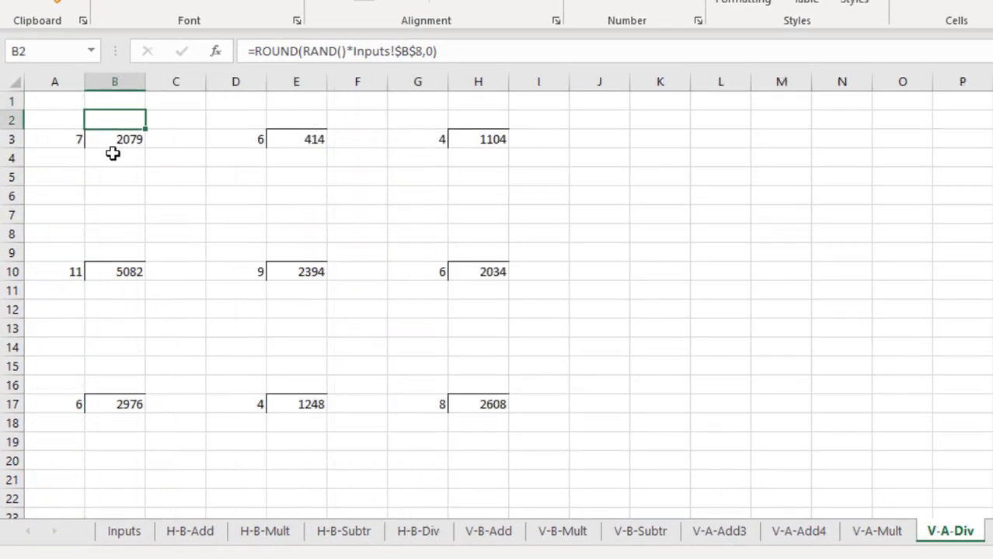
{"action": "left_click", "coordinate": [68, 144]}
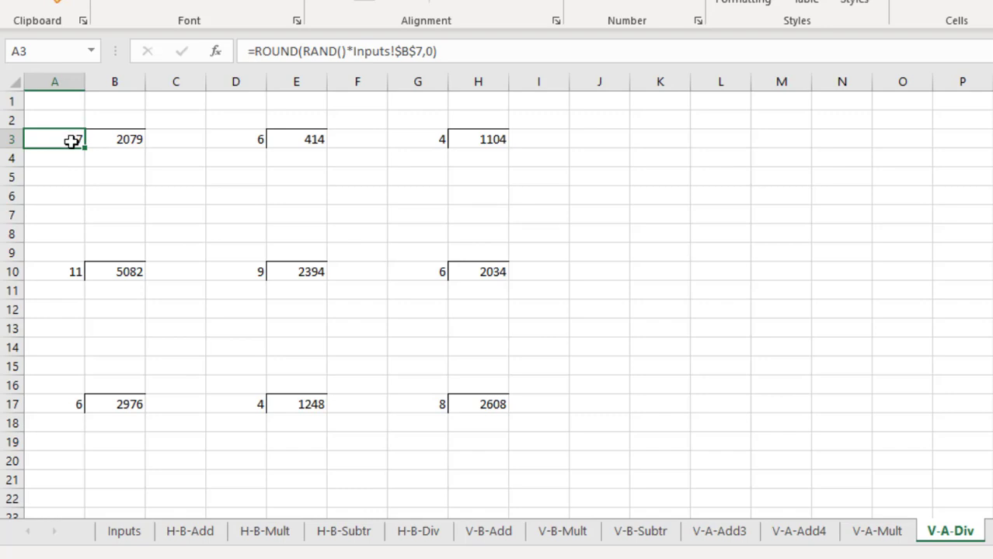
{"action": "left_click", "coordinate": [132, 118]}
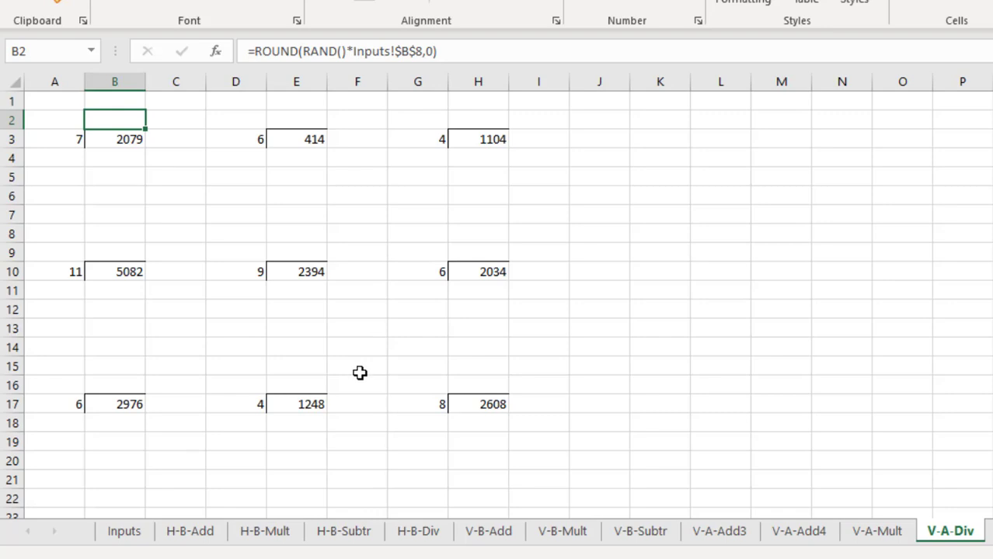
Review the Inputs sheet and the layouts of the H-B-Add, H-B-Mult, H-B-Subtr, H-B-Div and V-B-Add worksheets.
{"action": "left_click", "coordinate": [122, 536]}
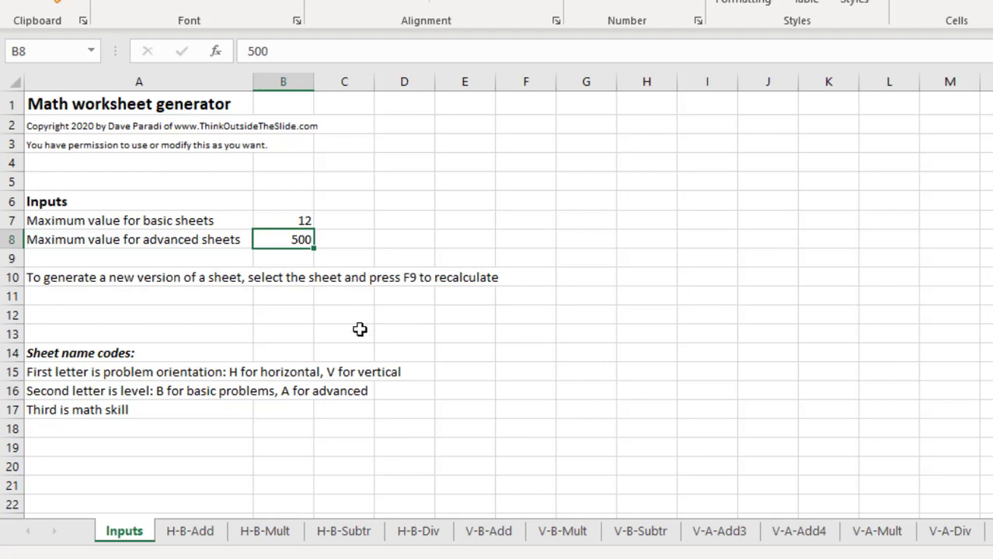
{"action": "left_click", "coordinate": [192, 533]}
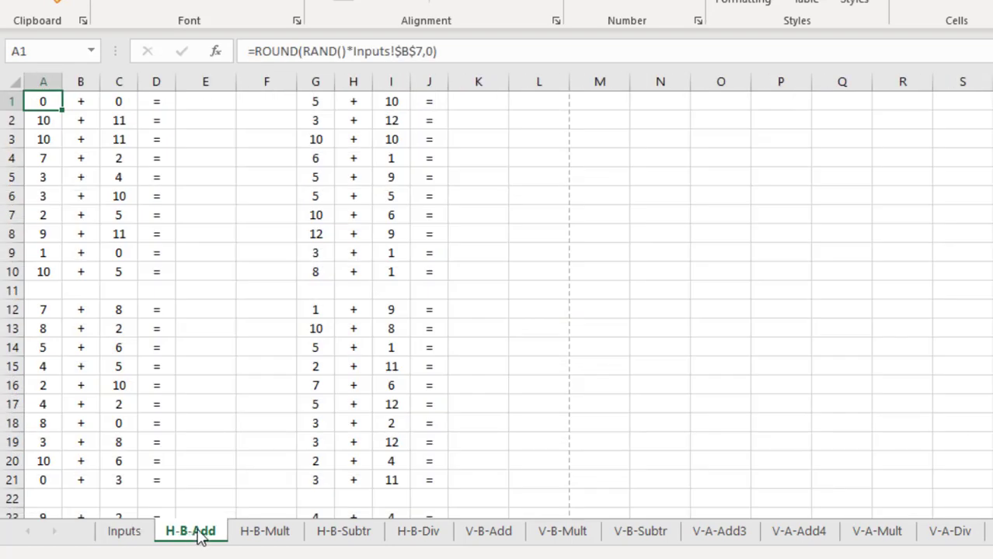
{"action": "left_click", "coordinate": [264, 534]}
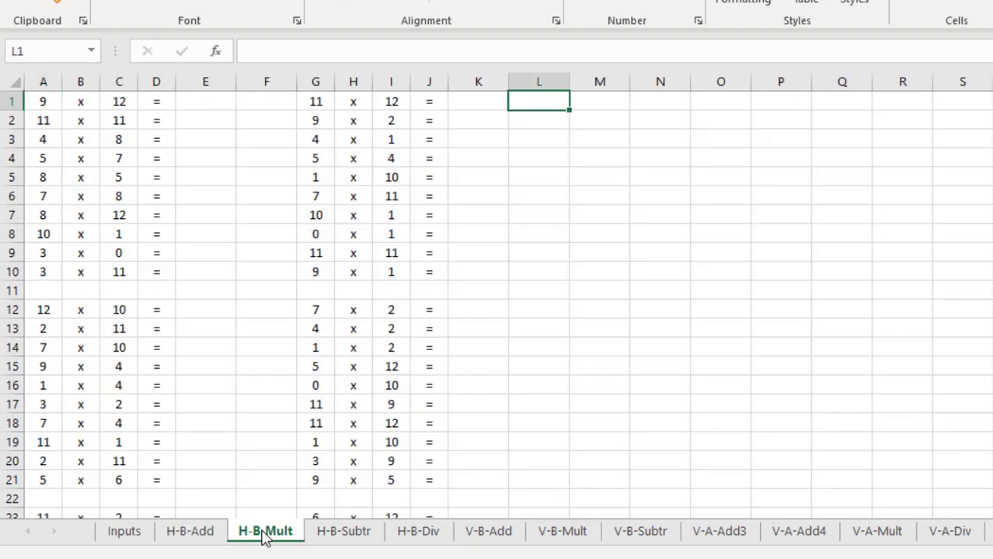
{"action": "left_click", "coordinate": [344, 534]}
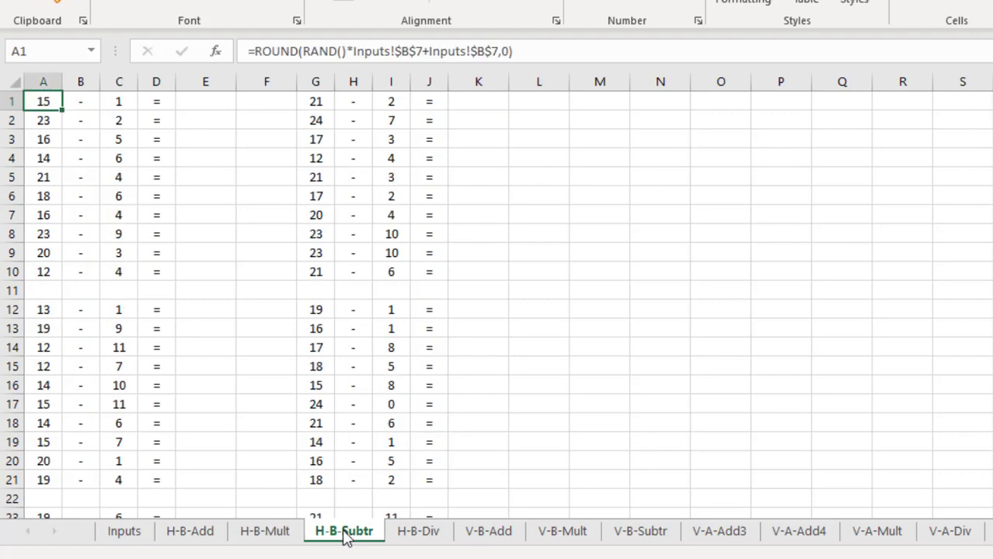
{"action": "left_click", "coordinate": [424, 536]}
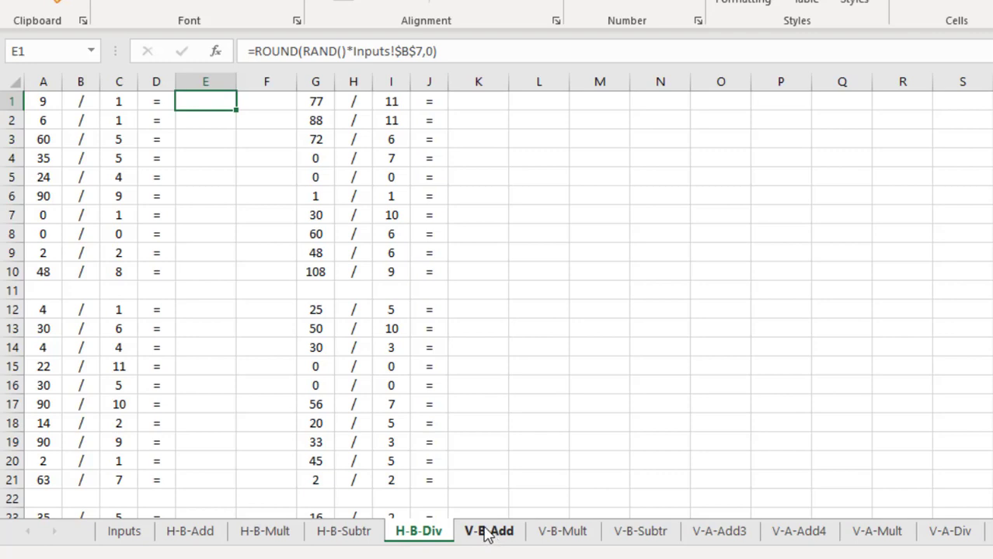
{"action": "left_click", "coordinate": [488, 533]}
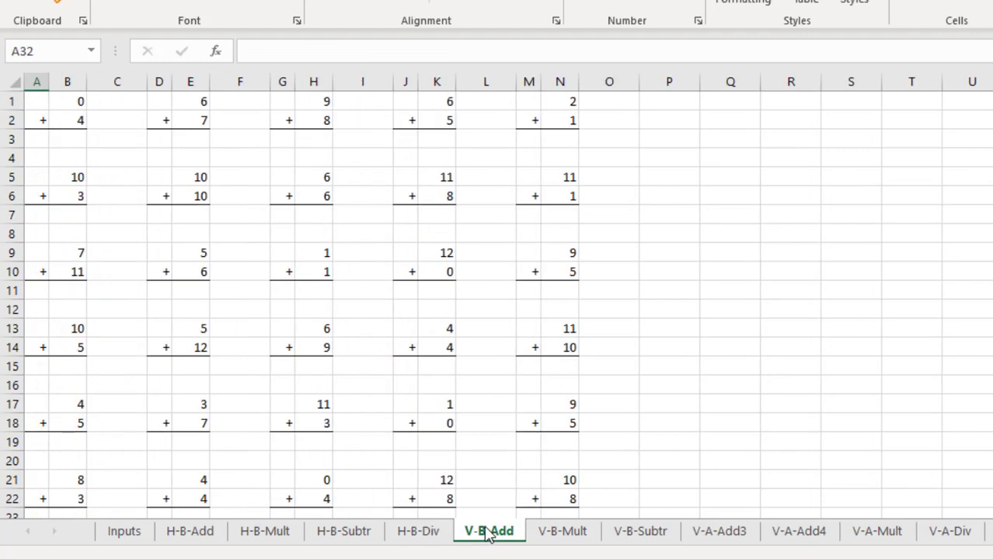
Review the V-B-Mult, V-B-Subtr, V-A-Add3, V-A-Add4, V-A-Mult and V-A-Div worksheet layouts and the Inputs sheet's notes.
{"action": "left_click", "coordinate": [562, 533]}
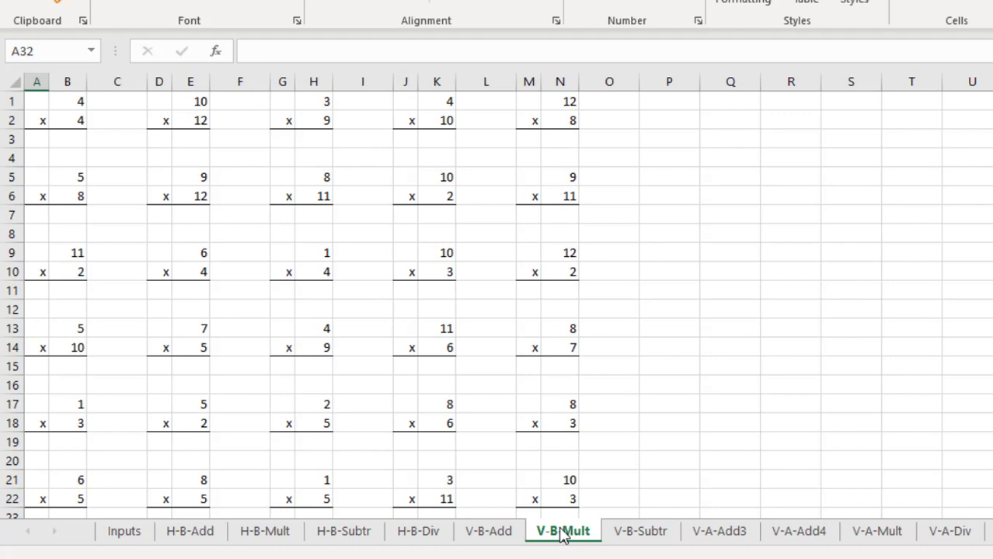
{"action": "left_click", "coordinate": [642, 534]}
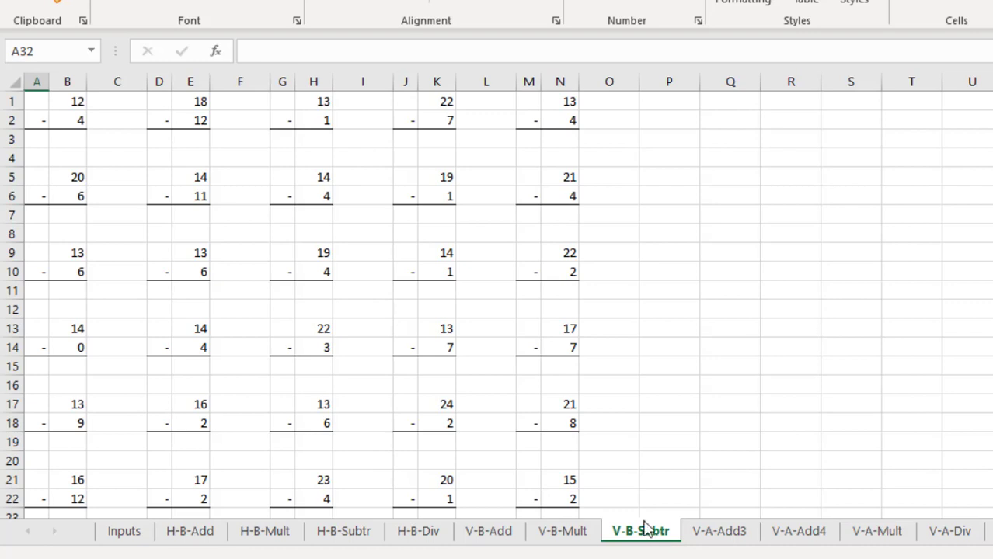
{"action": "left_click", "coordinate": [720, 532]}
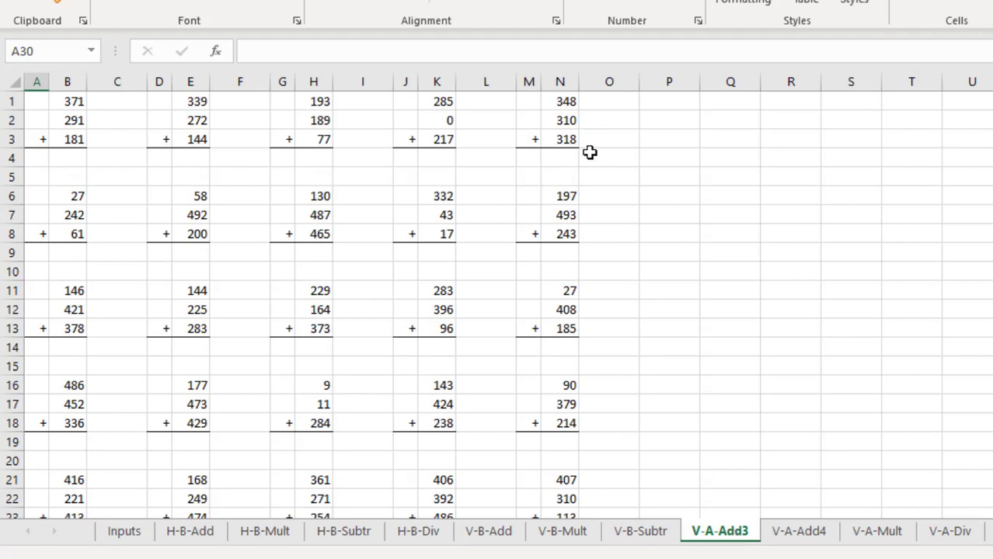
{"action": "left_click", "coordinate": [799, 533]}
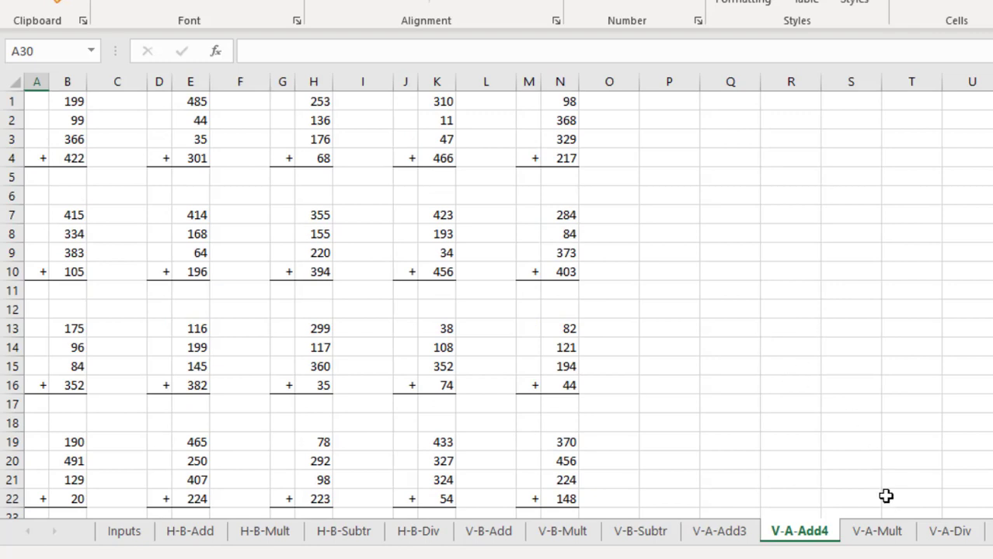
{"action": "left_click", "coordinate": [877, 533]}
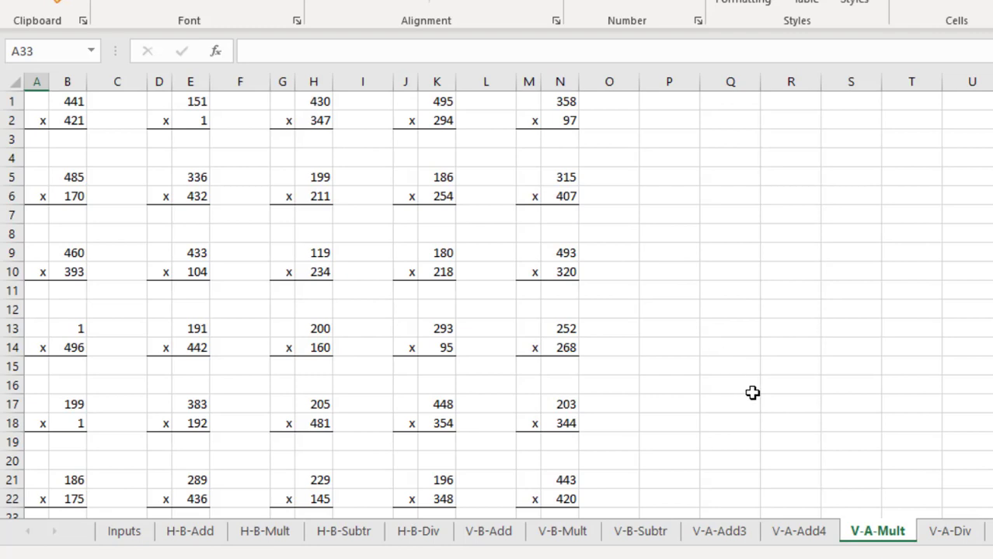
{"action": "left_click", "coordinate": [950, 533]}
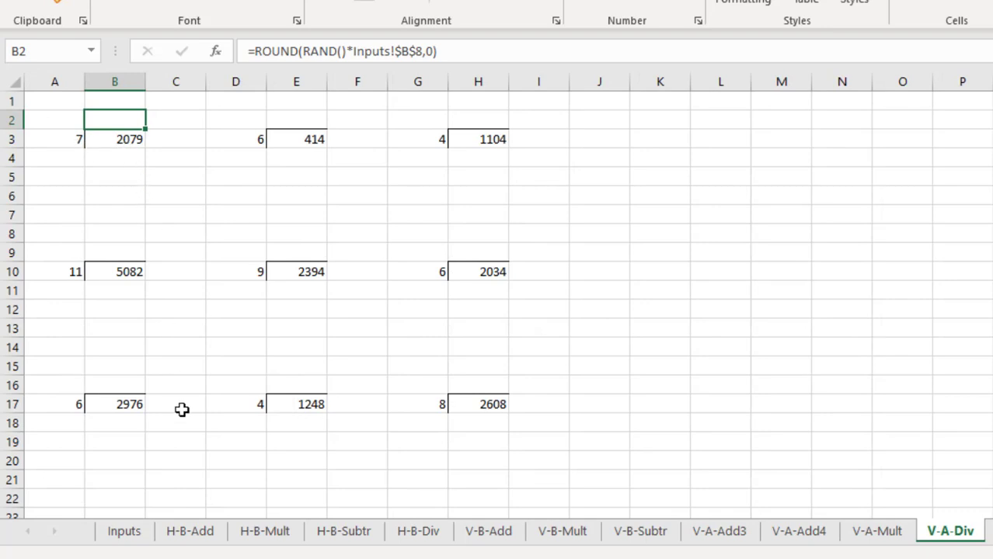
{"action": "left_click", "coordinate": [124, 535]}
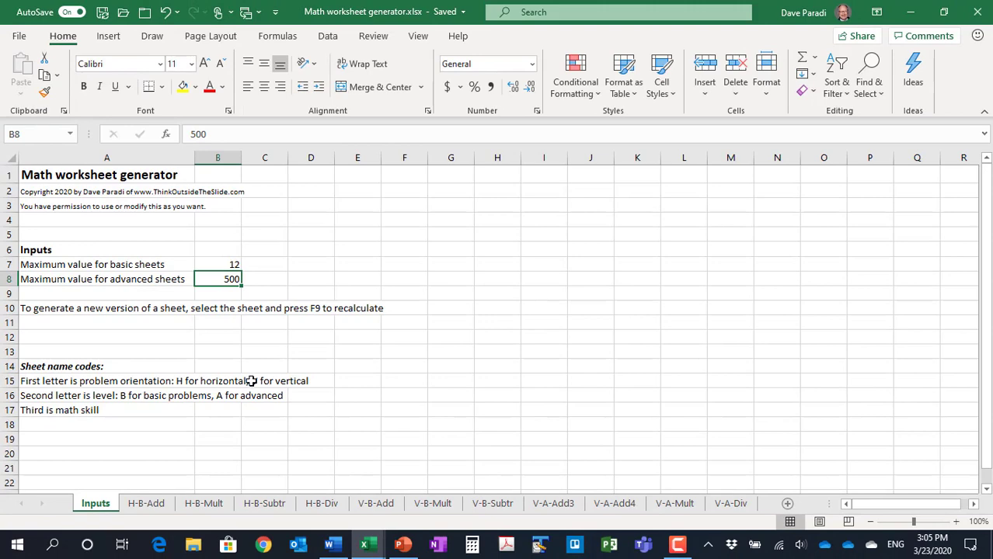
Examine the print preview of the H-B-Add sheet without printing it.
{"action": "left_click", "coordinate": [147, 503]}
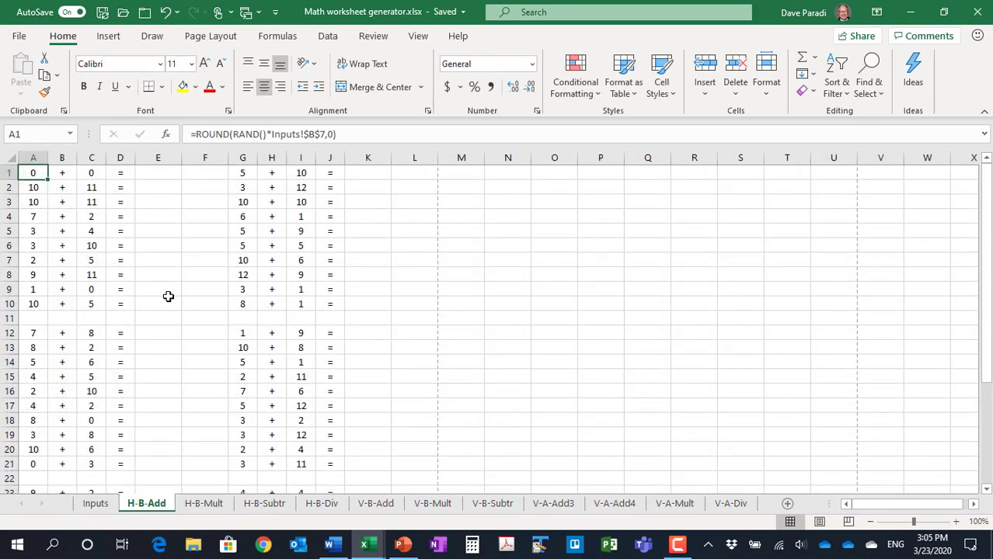
{"action": "left_click", "coordinate": [20, 35]}
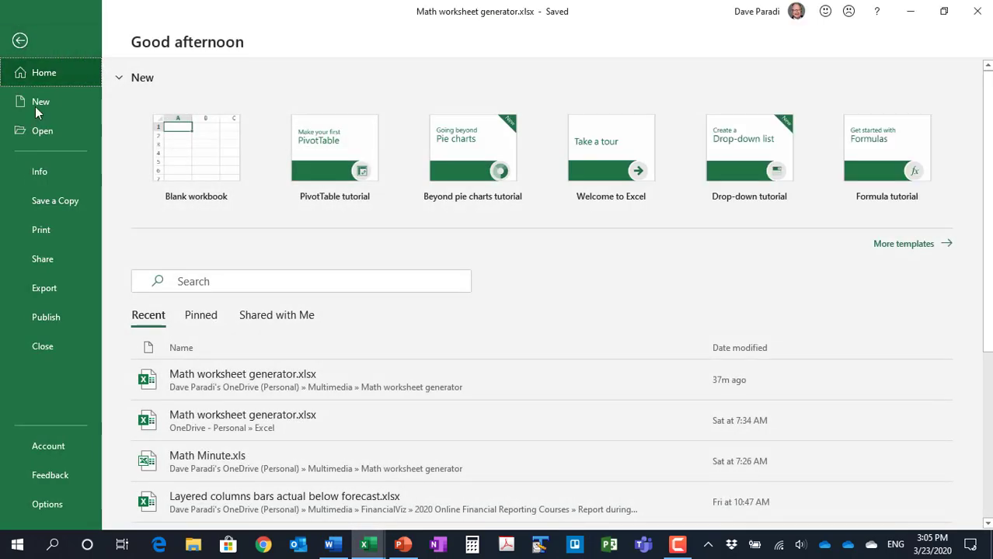
{"action": "left_click", "coordinate": [42, 230]}
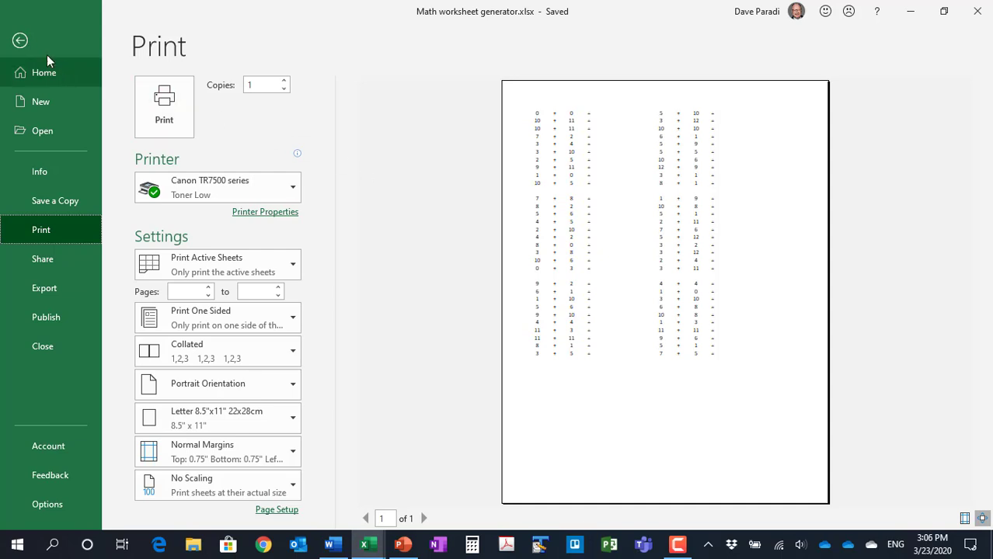
{"action": "left_click", "coordinate": [19, 40]}
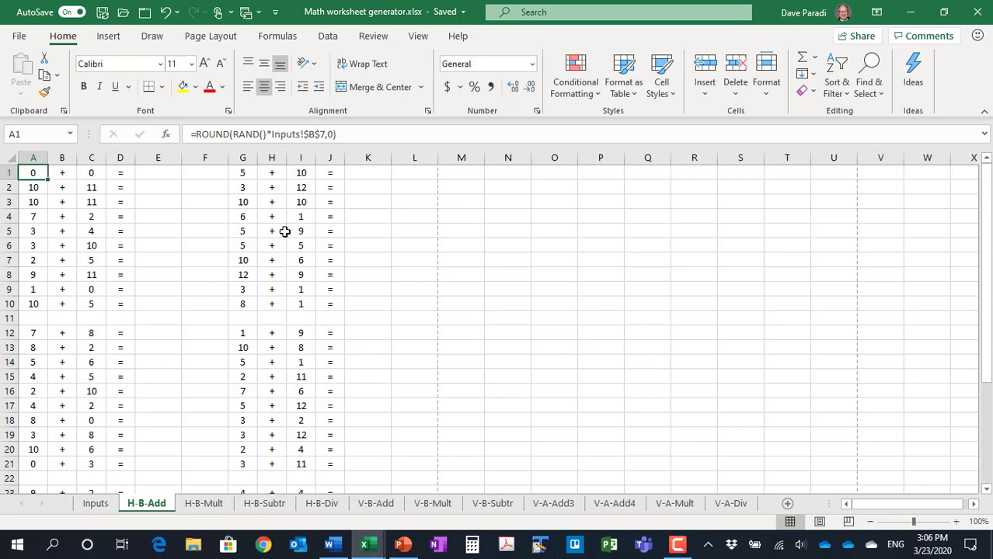
Set up a copy of the workbook named Addition Monday in PDF format, leaving without saving it.
{"action": "left_click", "coordinate": [19, 37]}
{"action": "left_click", "coordinate": [52, 203]}
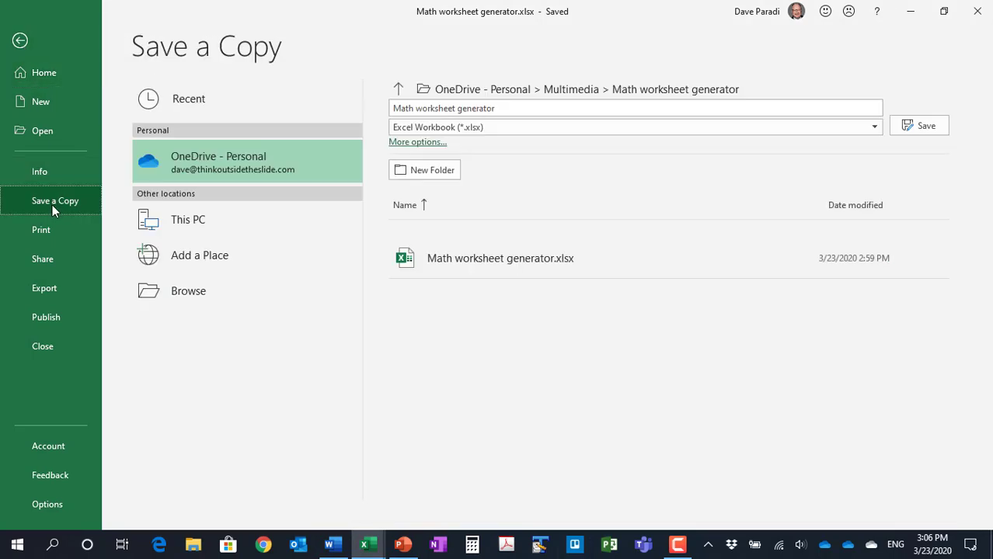
{"action": "left_click", "coordinate": [537, 108]}
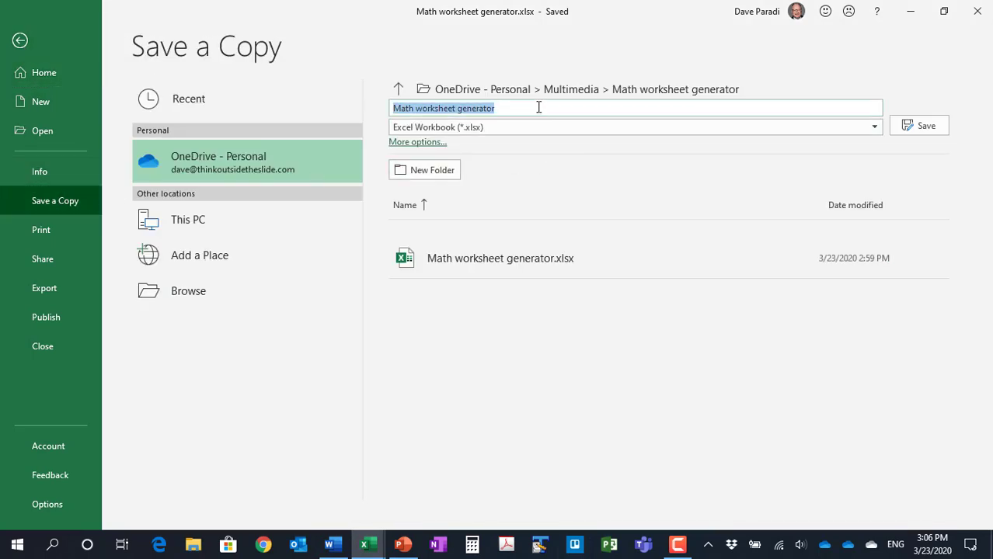
{"action": "type", "text": "Addition"}
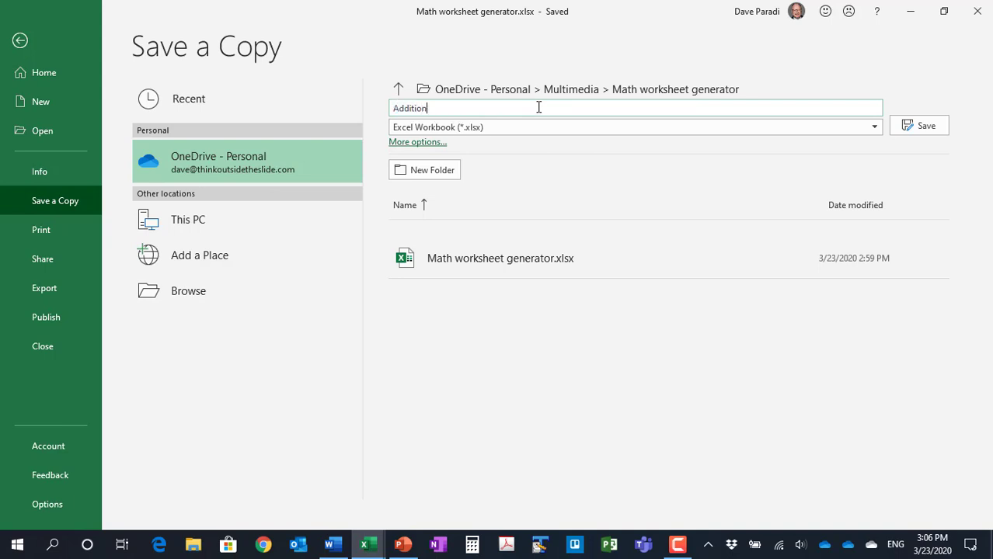
{"action": "type", "text": " Monday"}
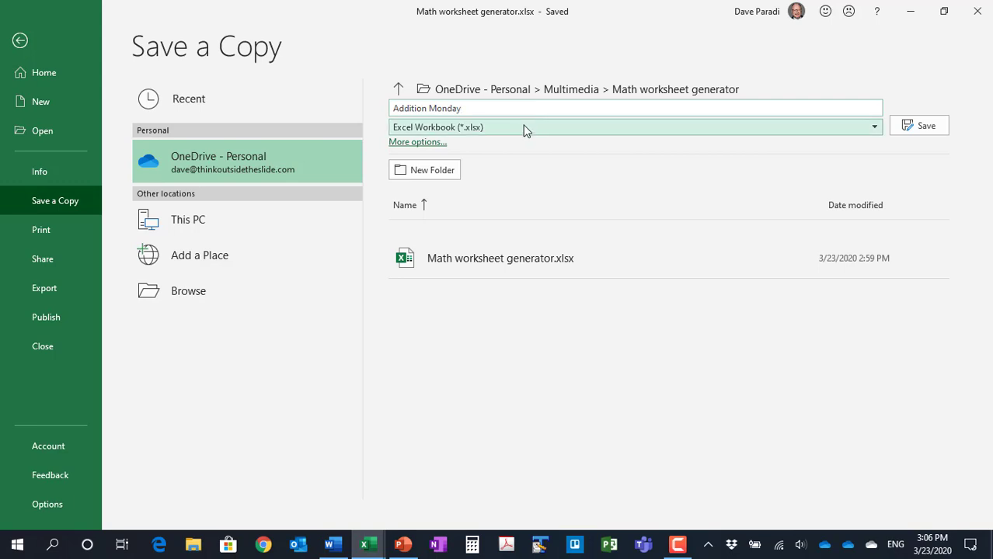
{"action": "left_click", "coordinate": [521, 127]}
{"action": "scroll", "coordinate": [603, 334], "scroll_direction": "down", "scroll_amount": 1}
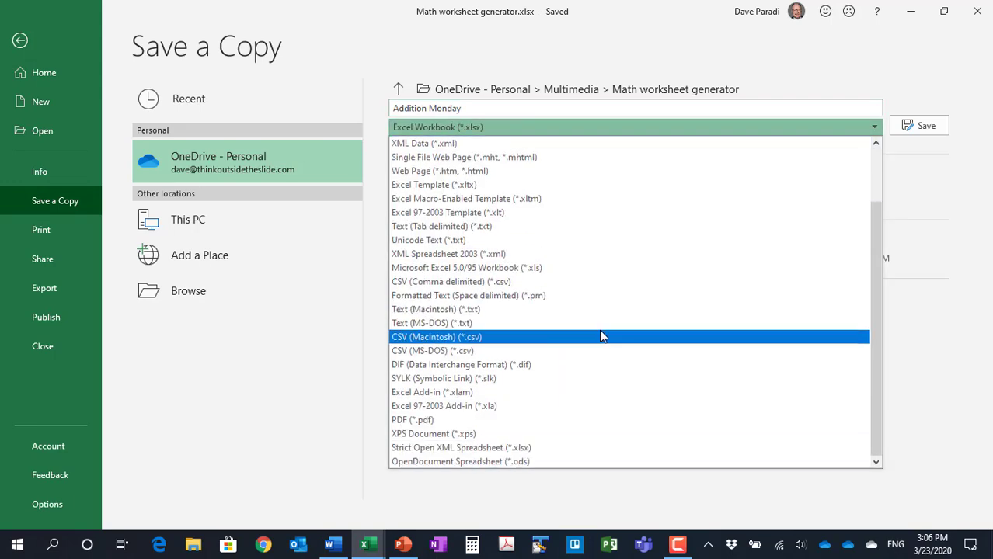
{"action": "left_click", "coordinate": [435, 421]}
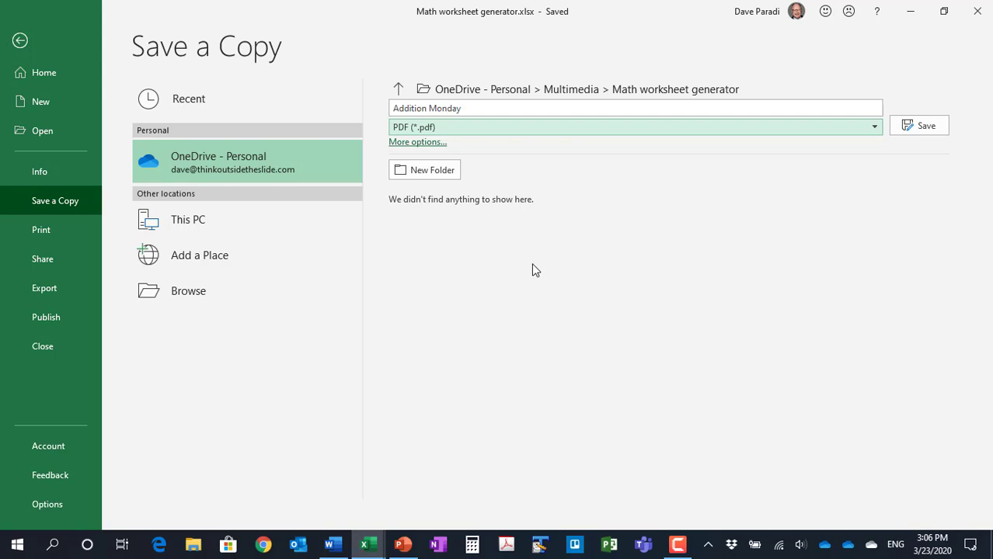
{"action": "left_click", "coordinate": [21, 41]}
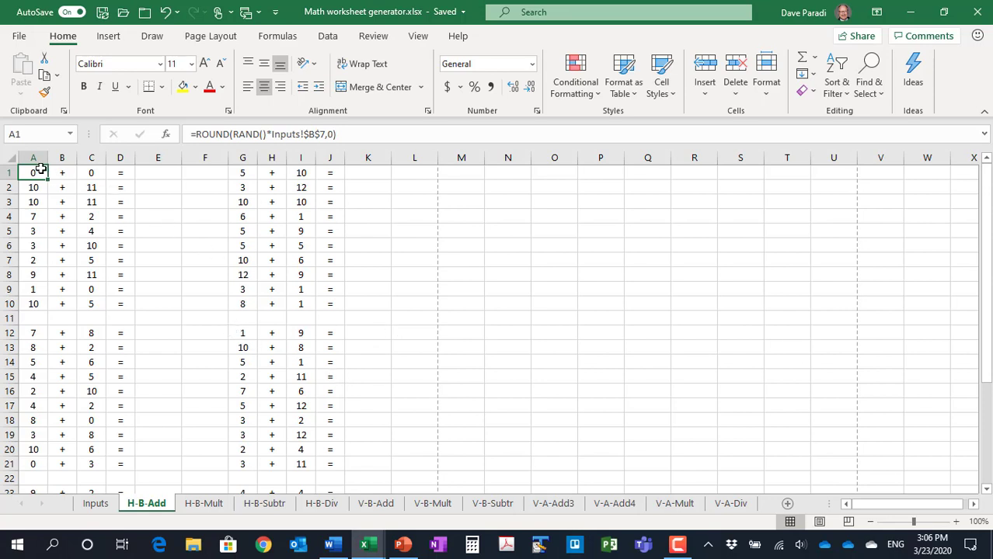
Copy the addition problems in A1:K32 of the H-B-Add sheet and paste them as values only into Book1, starting at A1.
{"action": "left_click_drag", "start_coordinate": [36, 171], "coordinate": [370, 452]}
{"action": "key", "text": "ctrl+c"}
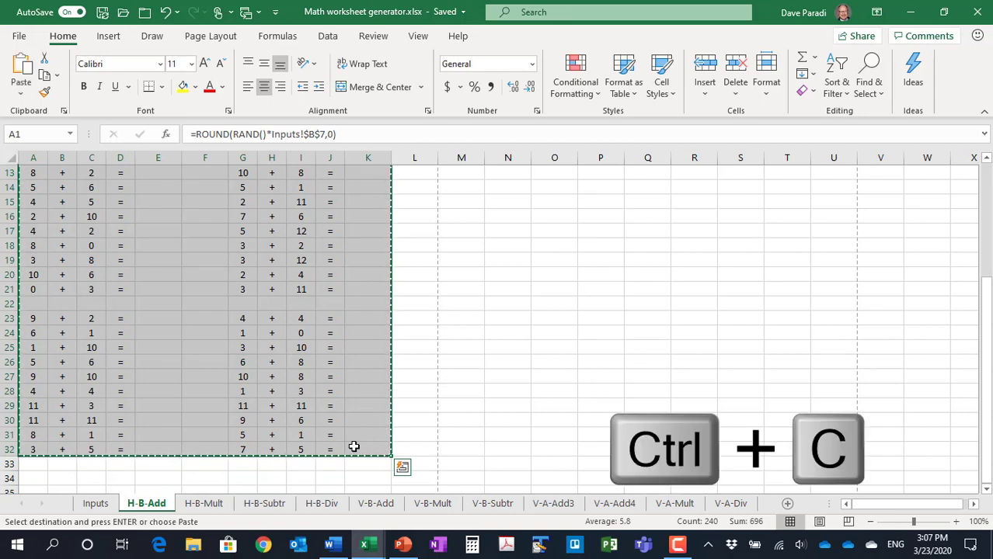
{"action": "mouse_move", "coordinate": [376, 548]}
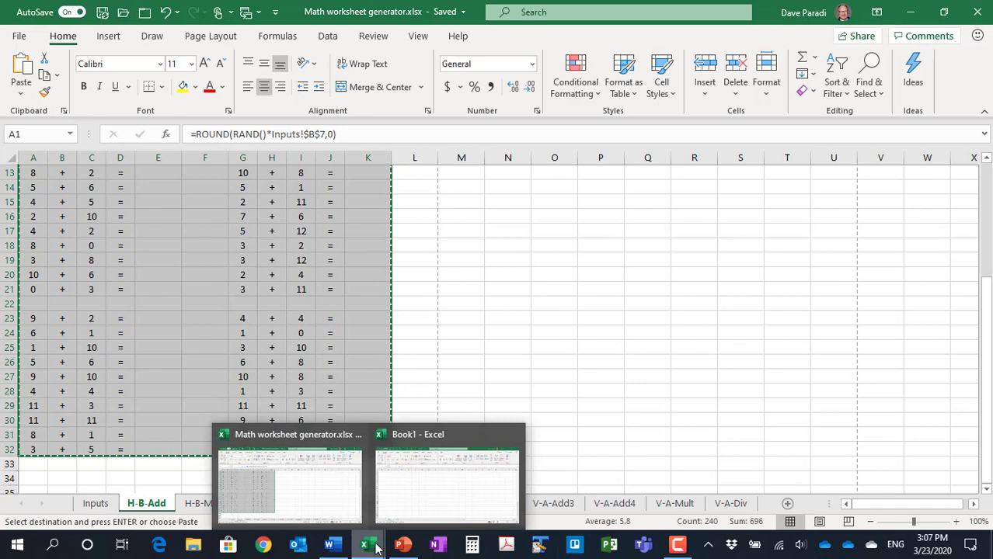
{"action": "left_click", "coordinate": [415, 509]}
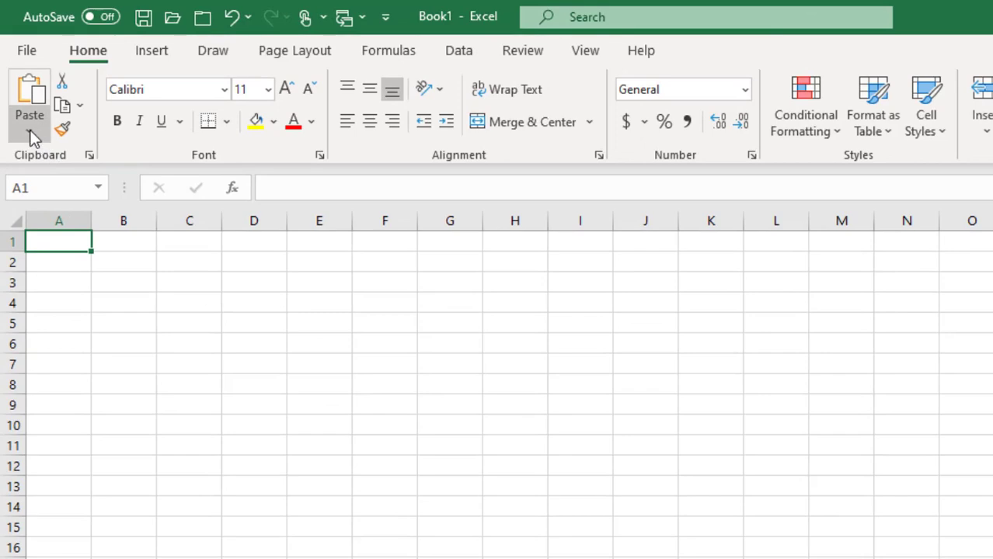
{"action": "left_click", "coordinate": [30, 132]}
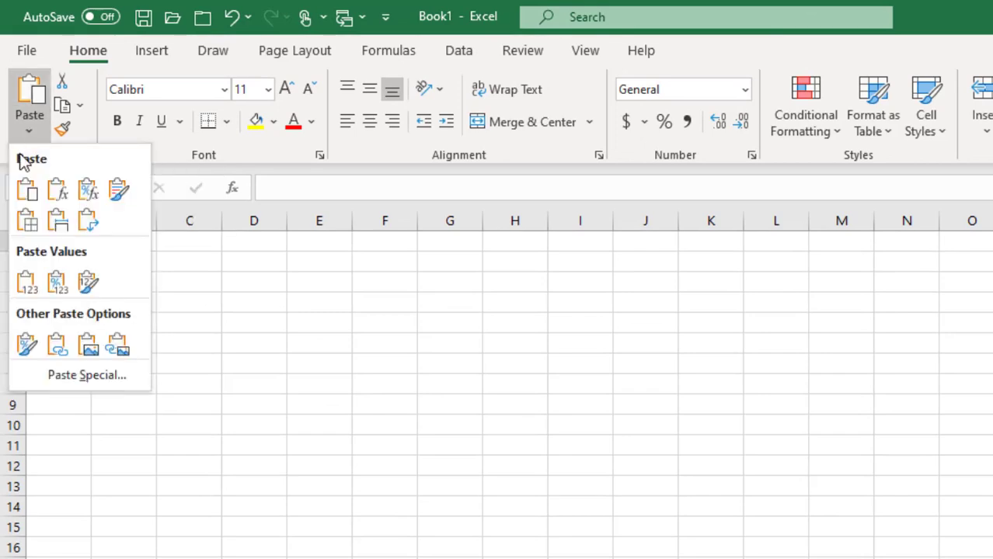
{"action": "left_click", "coordinate": [28, 282]}
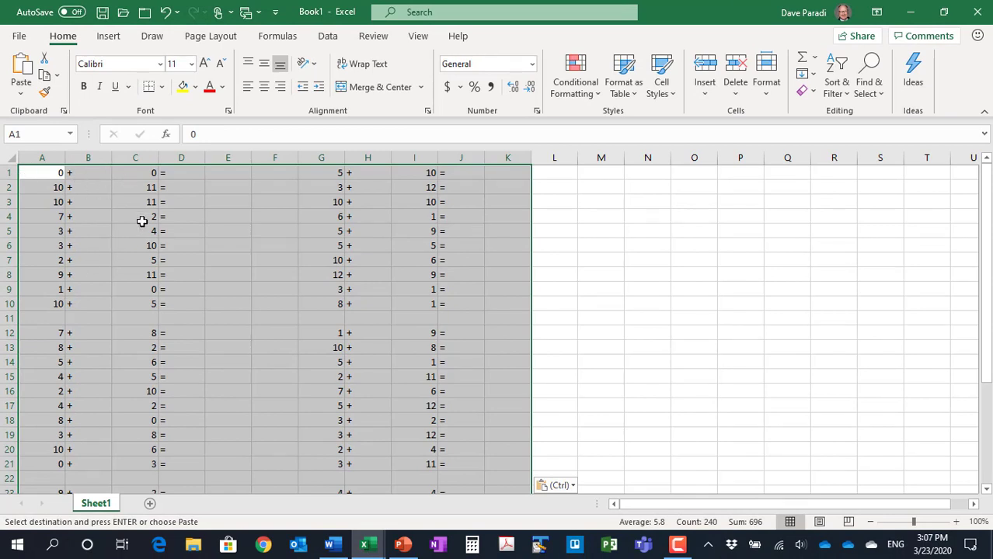
{"action": "left_click", "coordinate": [92, 173]}
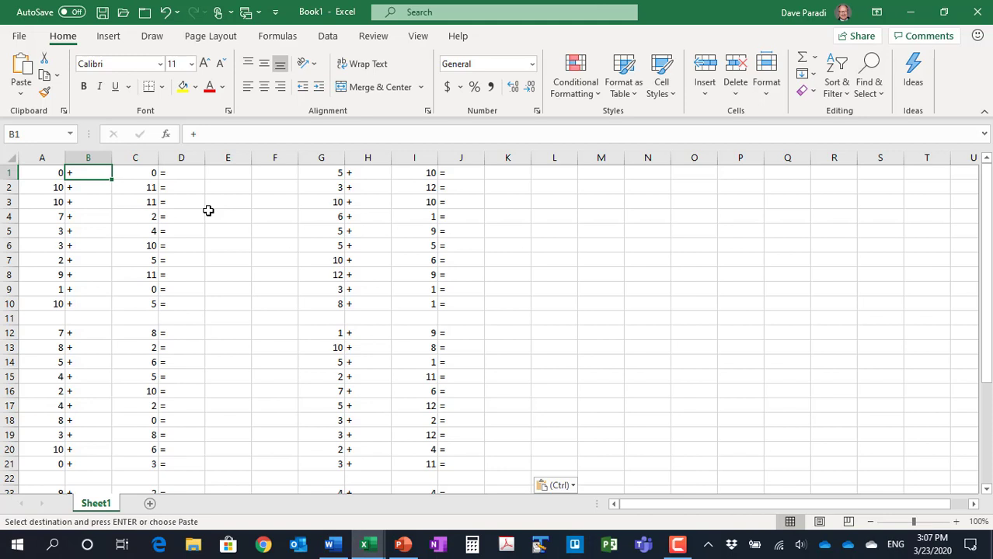
Add a new sheet to Book1 and paste the H-B-Div problems from A1:K10 into it as values only.
{"action": "left_click", "coordinate": [151, 507]}
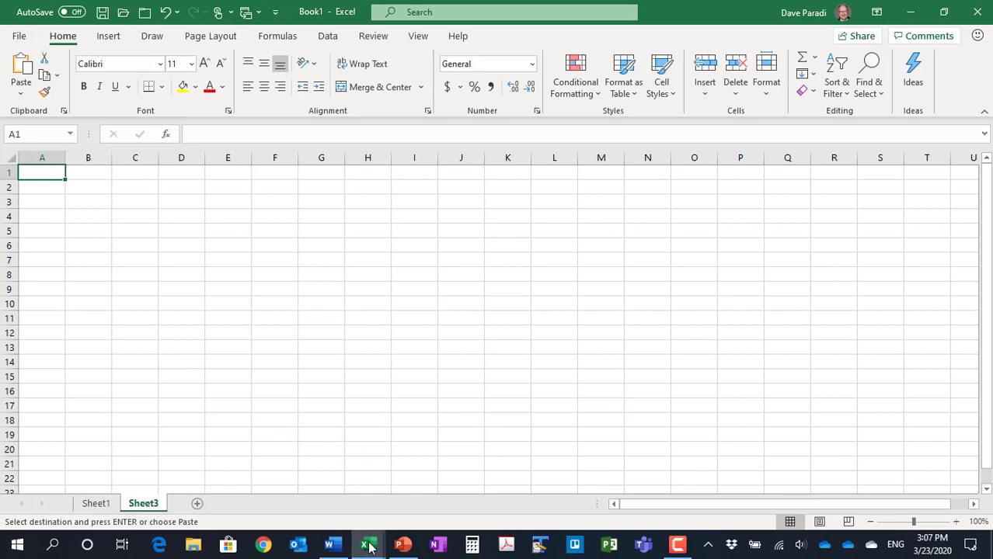
{"action": "mouse_move", "coordinate": [369, 547]}
{"action": "left_click", "coordinate": [290, 502]}
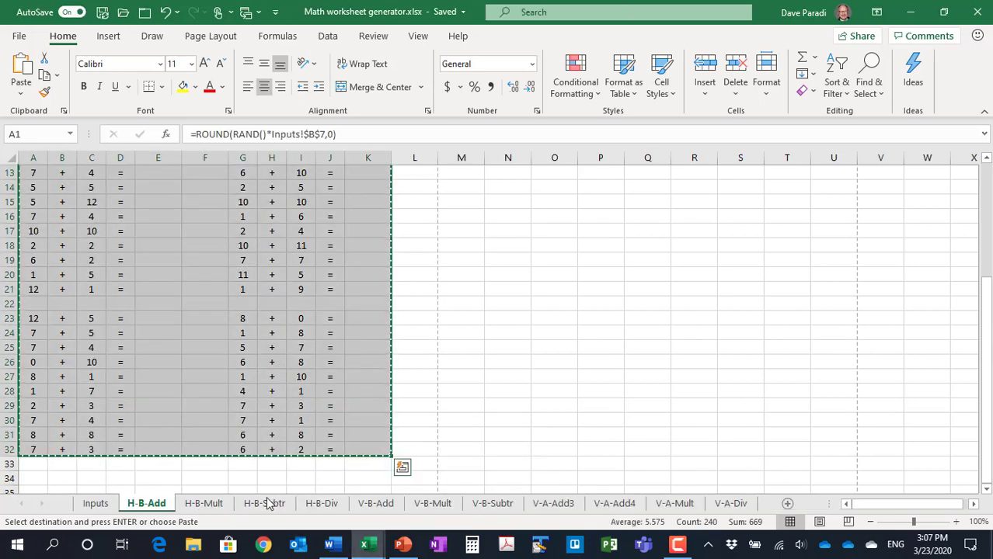
{"action": "left_click", "coordinate": [333, 504]}
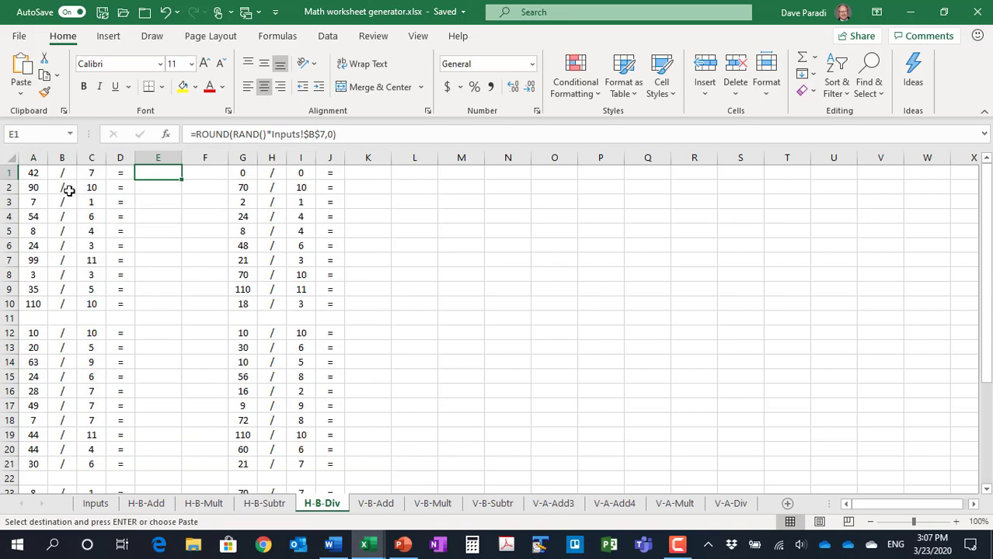
{"action": "left_click_drag", "start_coordinate": [31, 172], "coordinate": [374, 307]}
{"action": "key", "text": "ctrl+c"}
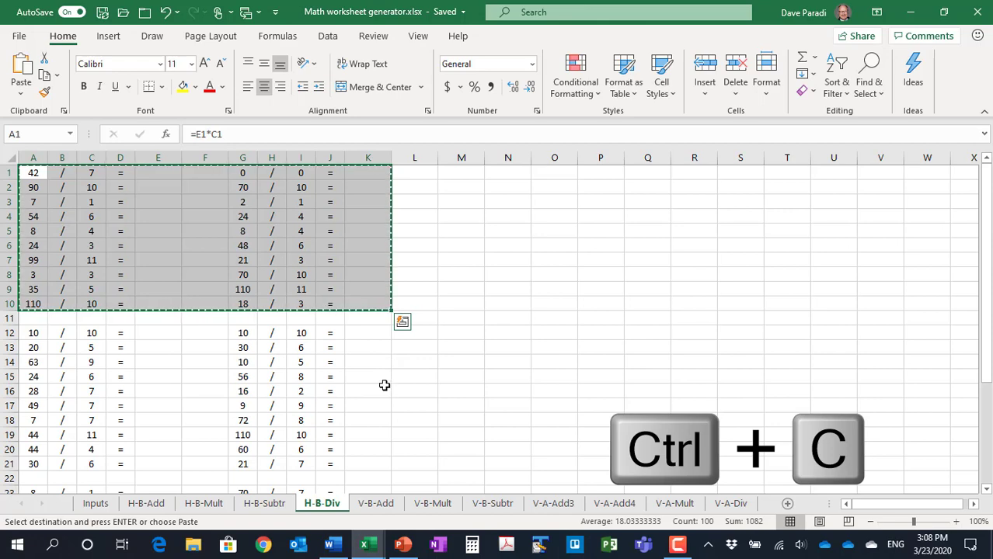
{"action": "mouse_move", "coordinate": [365, 544]}
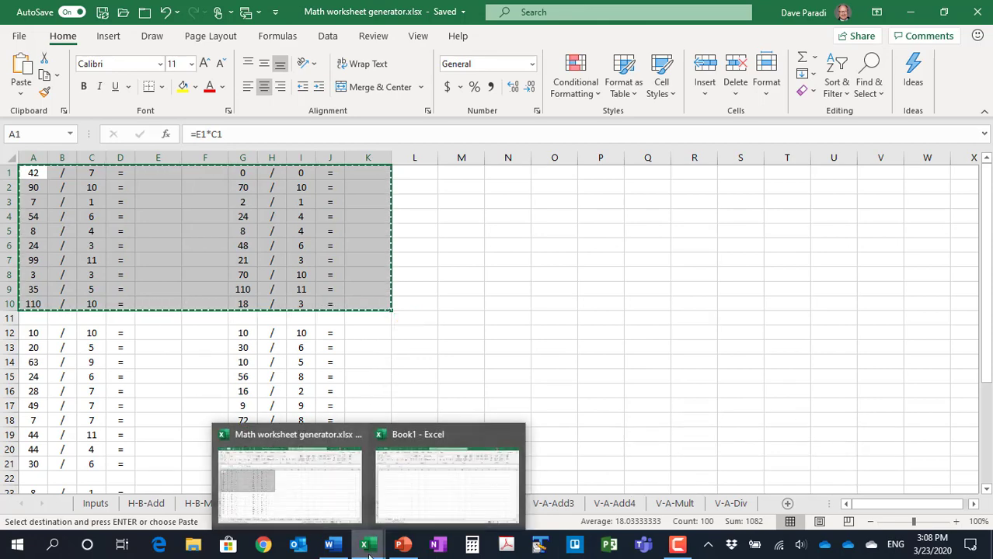
{"action": "left_click", "coordinate": [448, 475]}
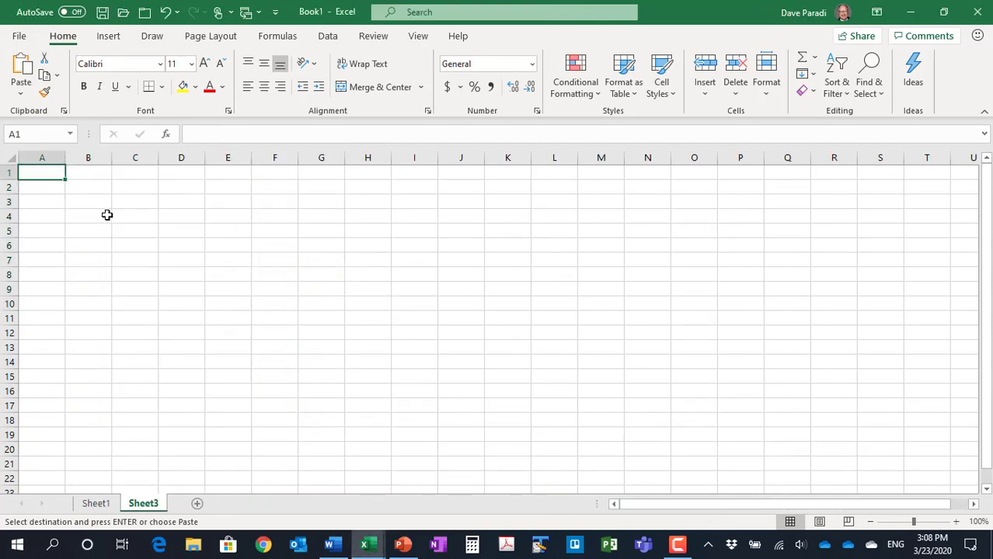
{"action": "left_click", "coordinate": [22, 93]}
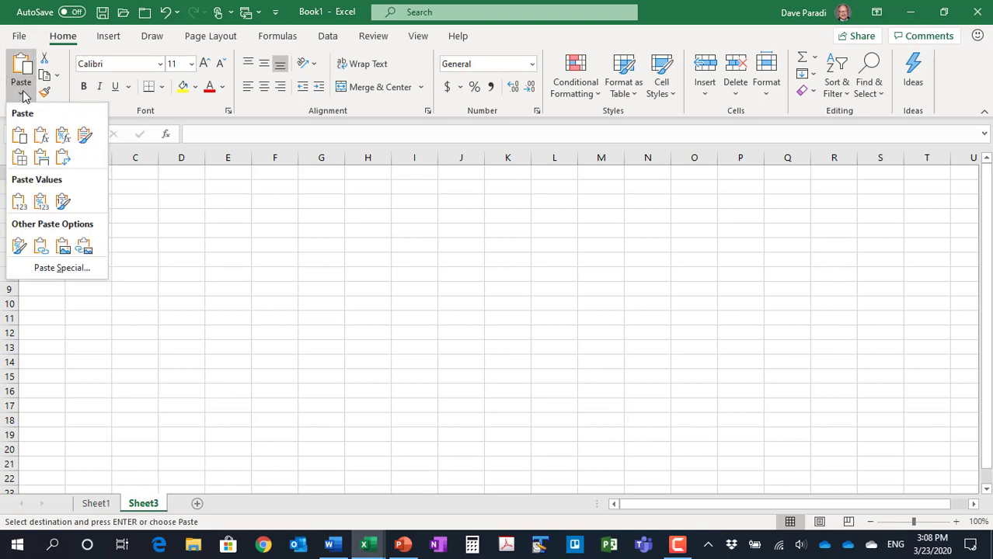
{"action": "left_click", "coordinate": [18, 201]}
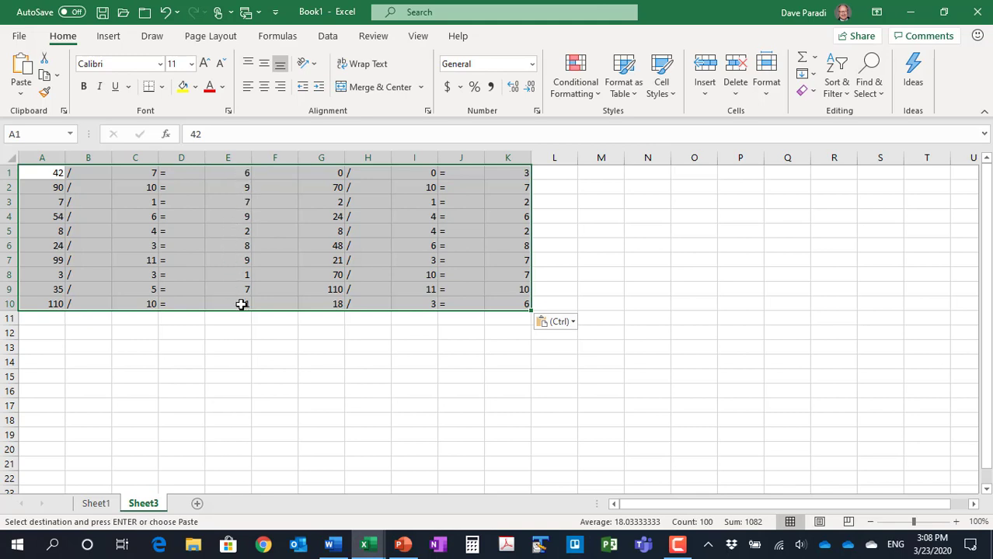
Clear the division answers from E1:E10 and K1:K11 on the new Book1 sheet.
{"action": "left_click", "coordinate": [235, 174]}
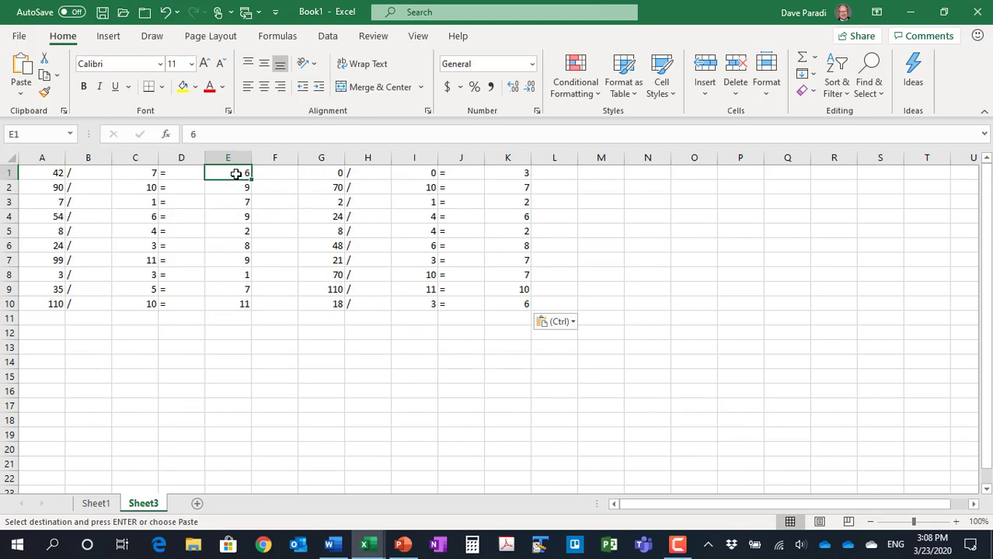
{"action": "left_click_drag", "start_coordinate": [235, 174], "coordinate": [243, 305]}
{"action": "key", "text": "Delete"}
{"action": "left_click_drag", "start_coordinate": [507, 171], "coordinate": [502, 311]}
{"action": "key", "text": "Delete"}
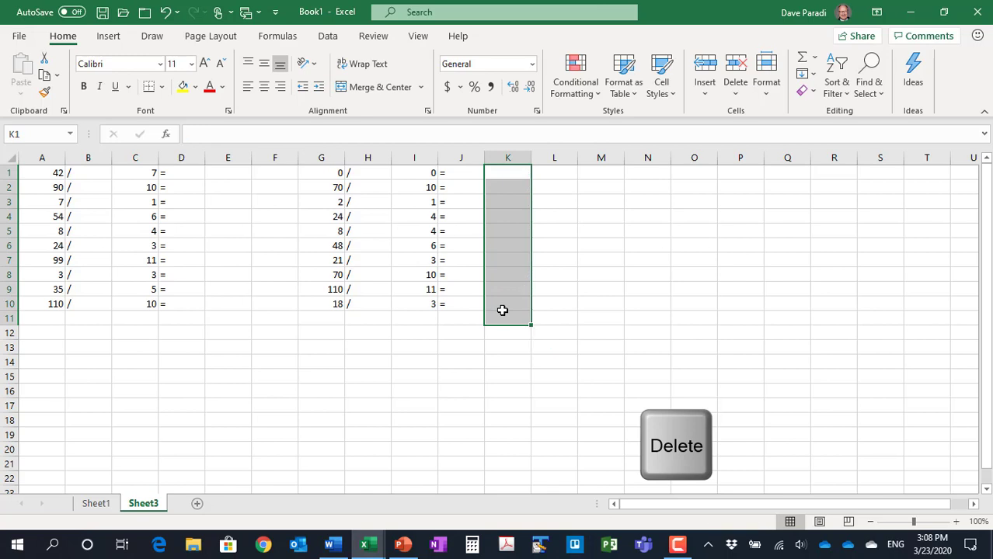
{"action": "left_click", "coordinate": [223, 177]}
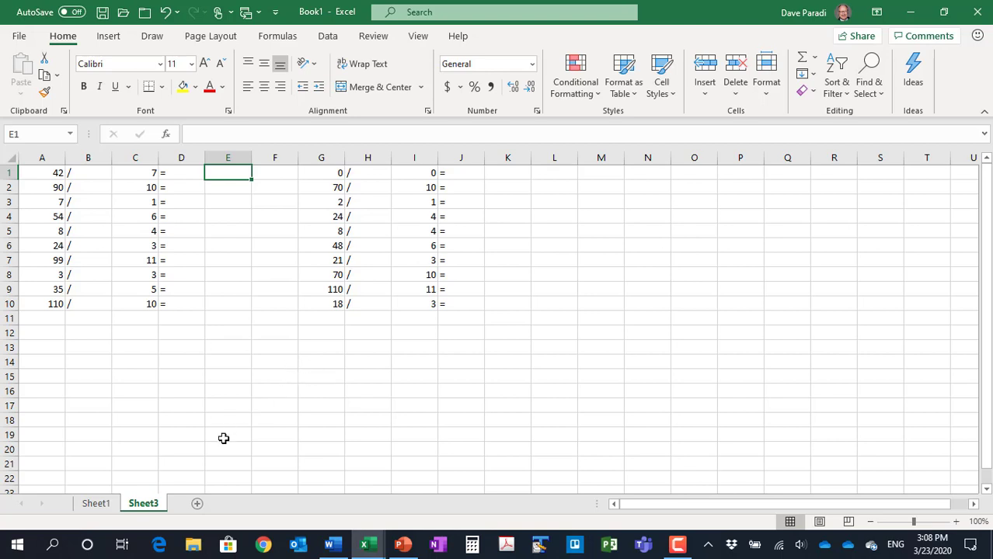
Copy the multiplication problems in A1:K32 of the generator's H-B-Mult sheet and paste them into the blank Word document.
{"action": "mouse_move", "coordinate": [372, 548]}
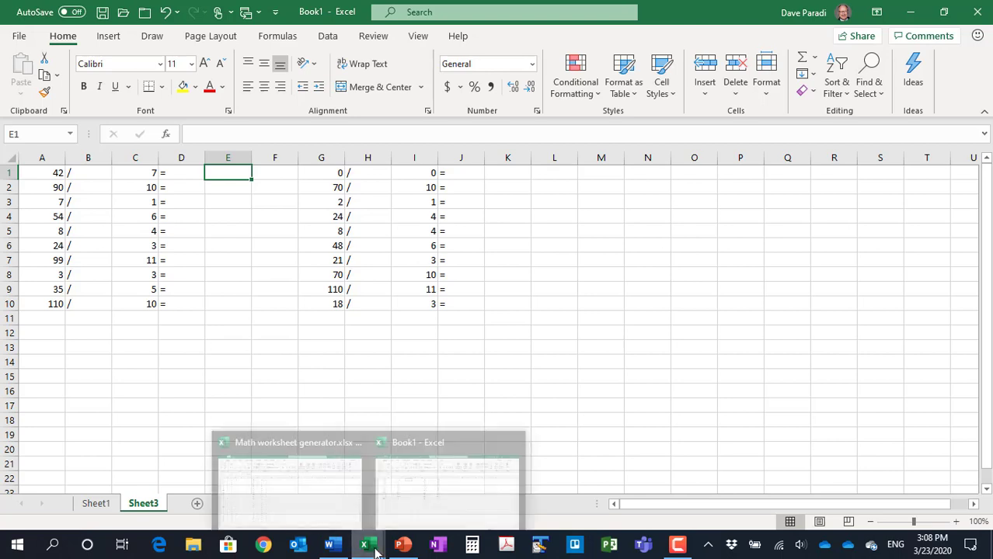
{"action": "left_click", "coordinate": [319, 506]}
{"action": "left_click", "coordinate": [97, 174]}
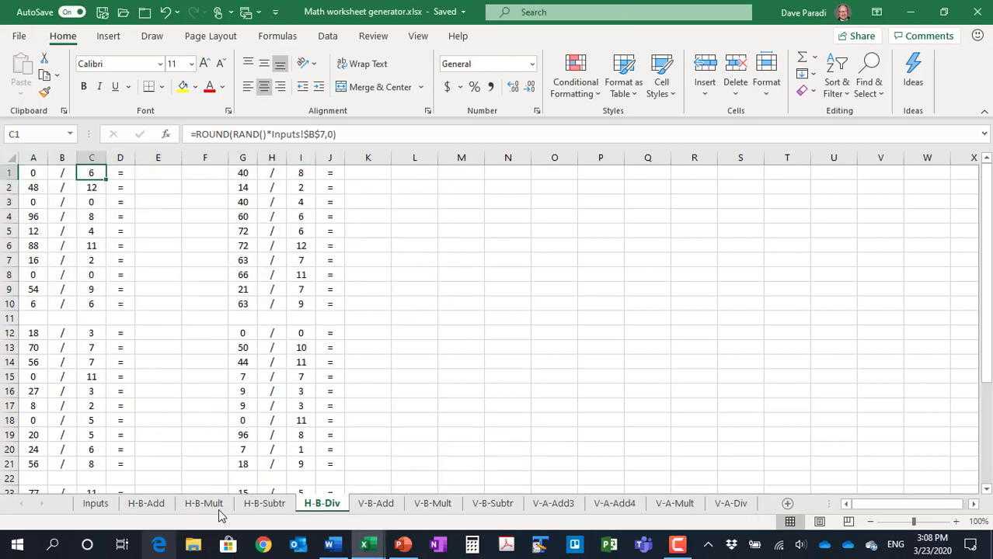
{"action": "left_click", "coordinate": [207, 504]}
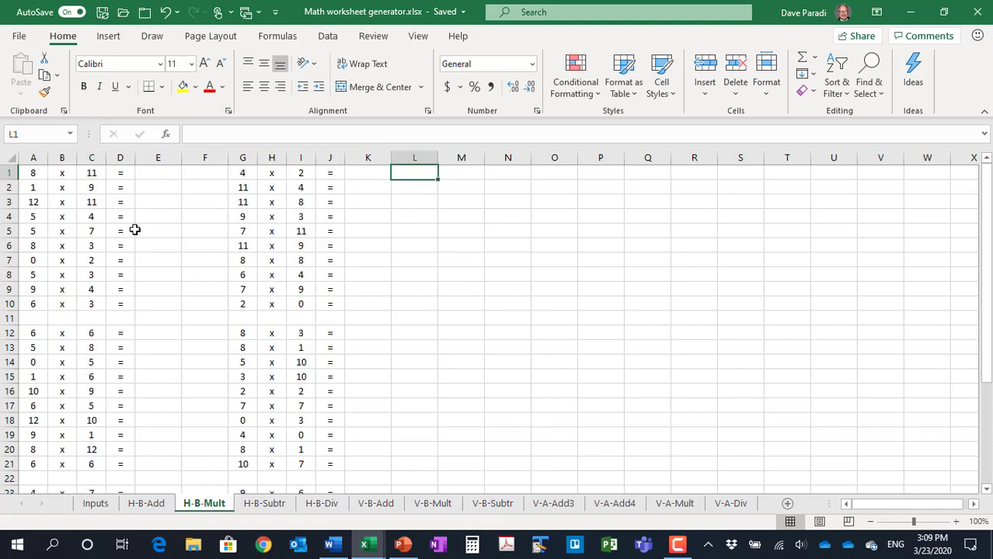
{"action": "left_click_drag", "start_coordinate": [34, 172], "coordinate": [362, 462]}
{"action": "key", "text": "ctrl+c"}
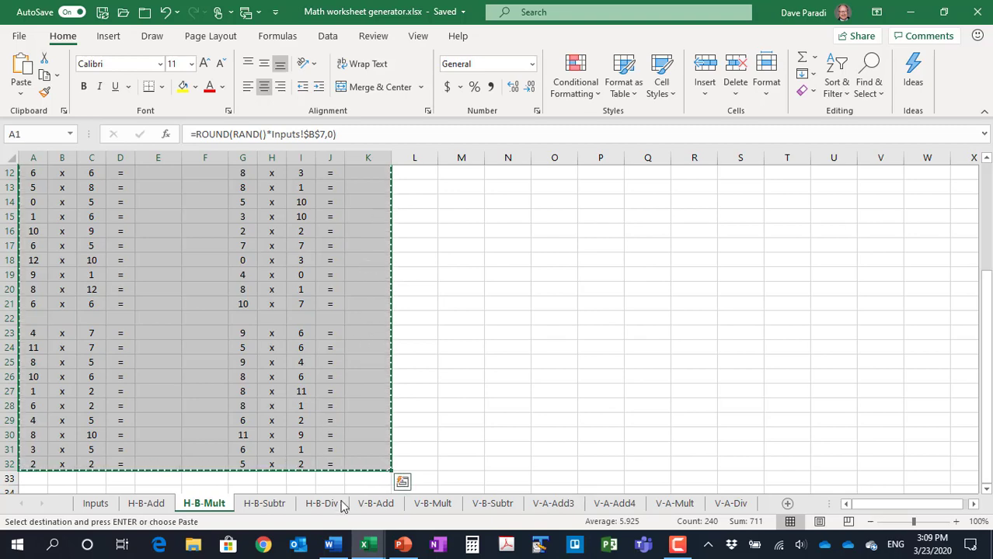
{"action": "left_click", "coordinate": [329, 545]}
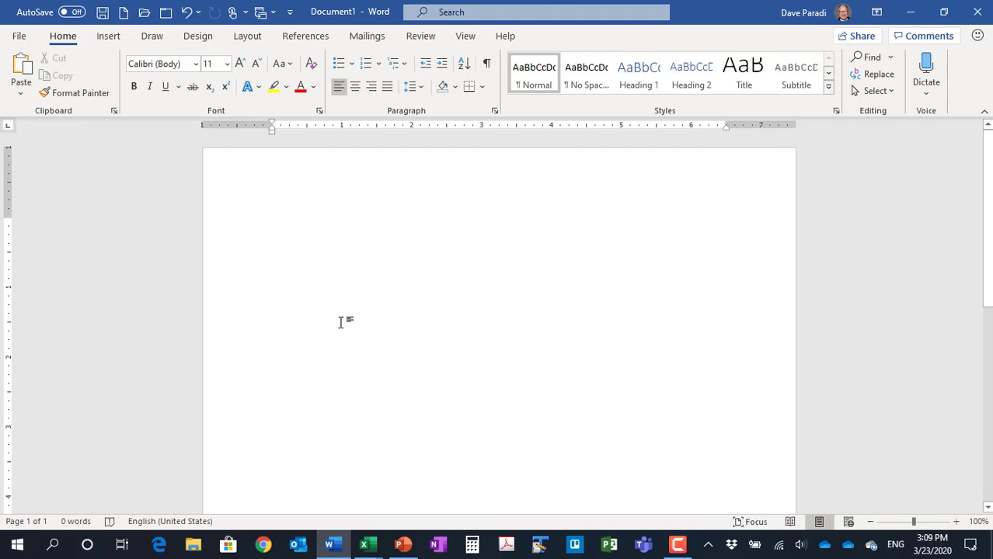
{"action": "key", "text": "ctrl+v"}
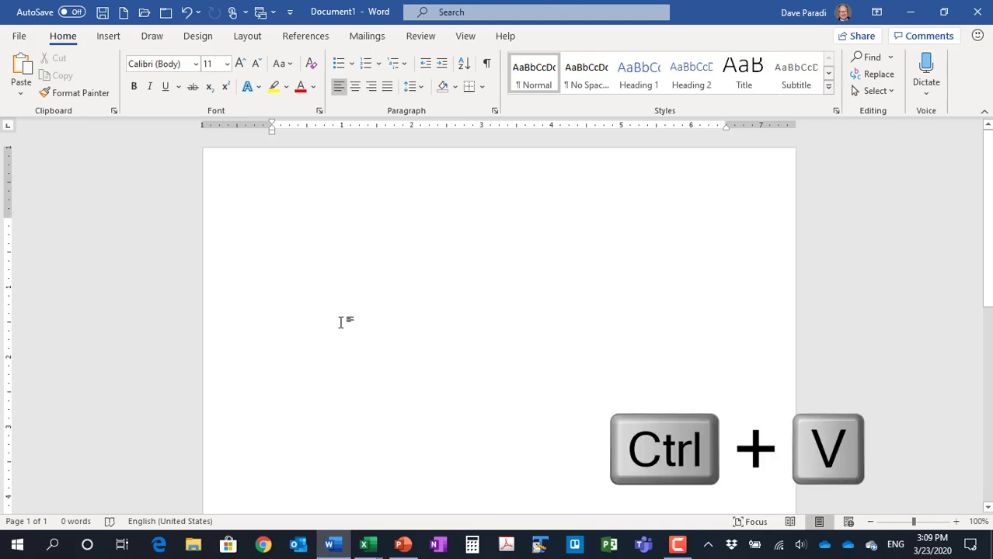
{"action": "scroll", "coordinate": [505, 284], "scroll_direction": "up", "scroll_amount": 5}
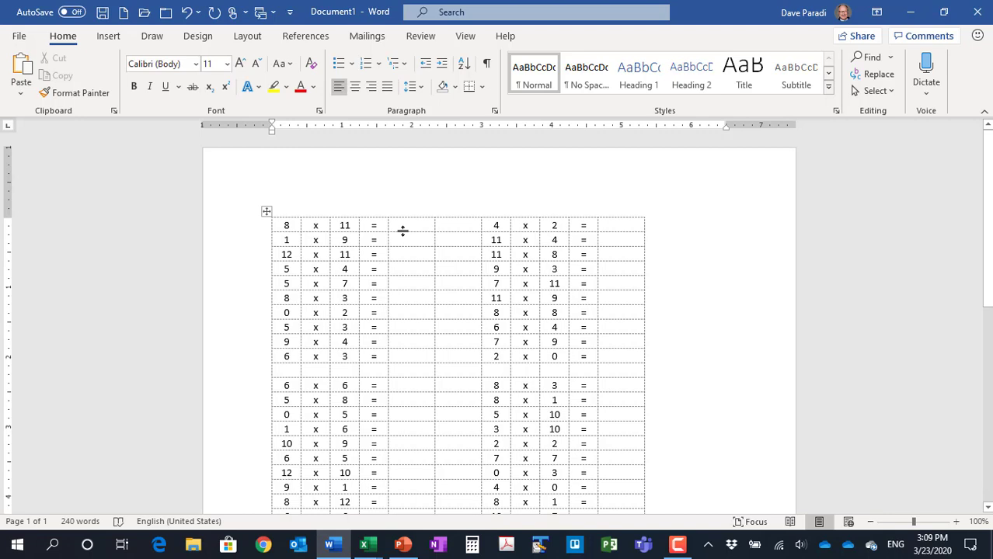
Check the blank answer cells of the pasted multiplication table and insert a page break below it.
{"action": "left_click", "coordinate": [411, 230]}
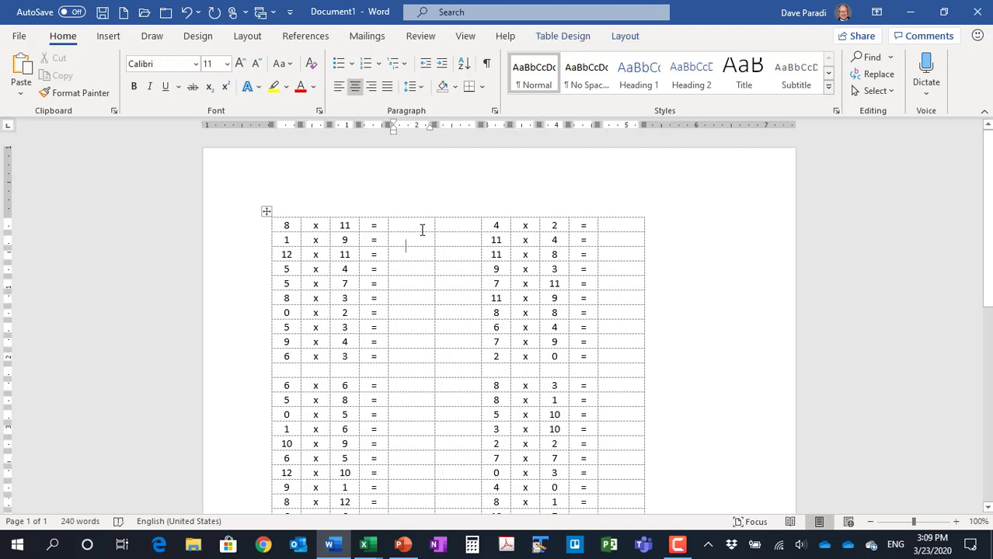
{"action": "left_click", "coordinate": [619, 225]}
{"action": "key", "text": "ctrl+v"}
{"action": "left_click", "coordinate": [414, 230]}
{"action": "scroll", "coordinate": [418, 269], "scroll_direction": "down", "scroll_amount": 6}
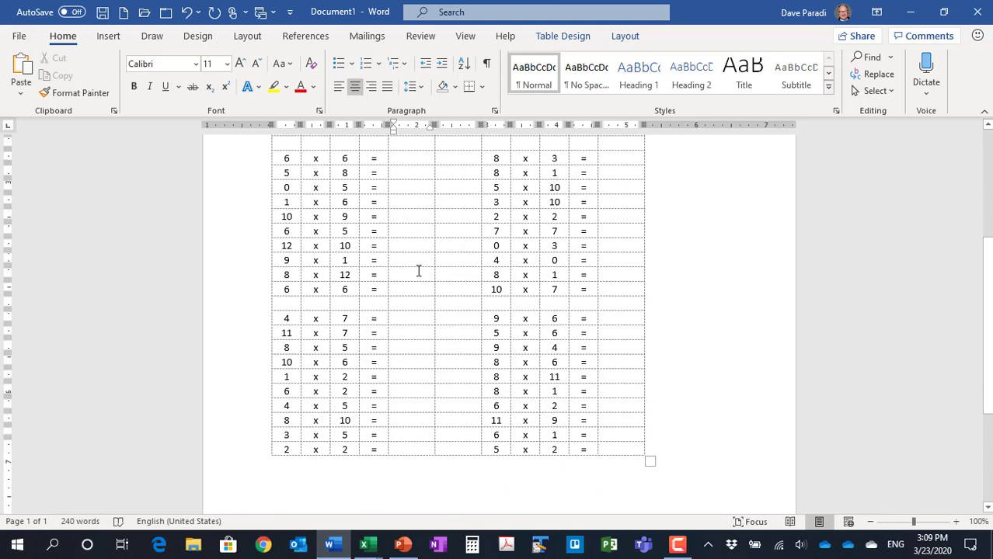
{"action": "scroll", "coordinate": [412, 287], "scroll_direction": "down", "scroll_amount": 3}
{"action": "left_click", "coordinate": [343, 348]}
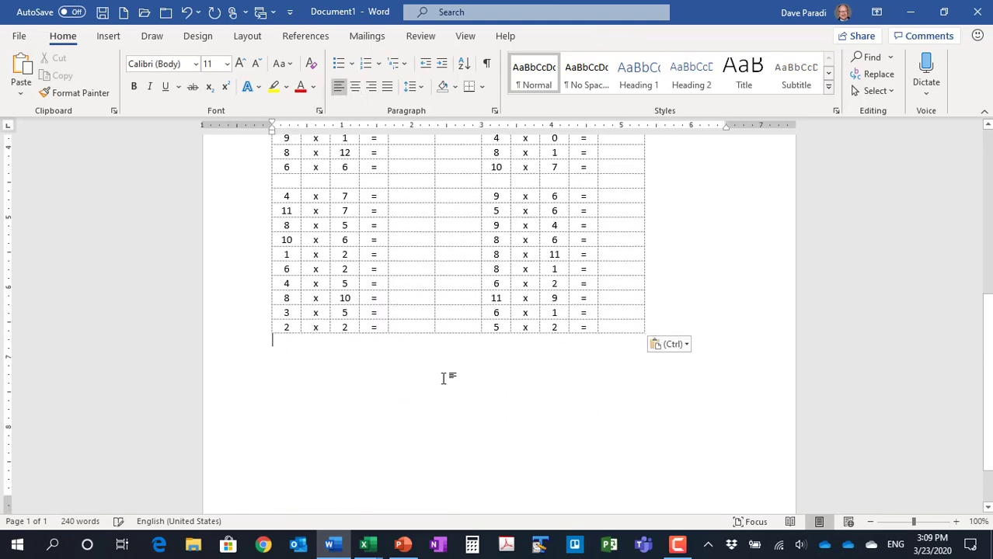
{"action": "key", "text": "ctrl+Return"}
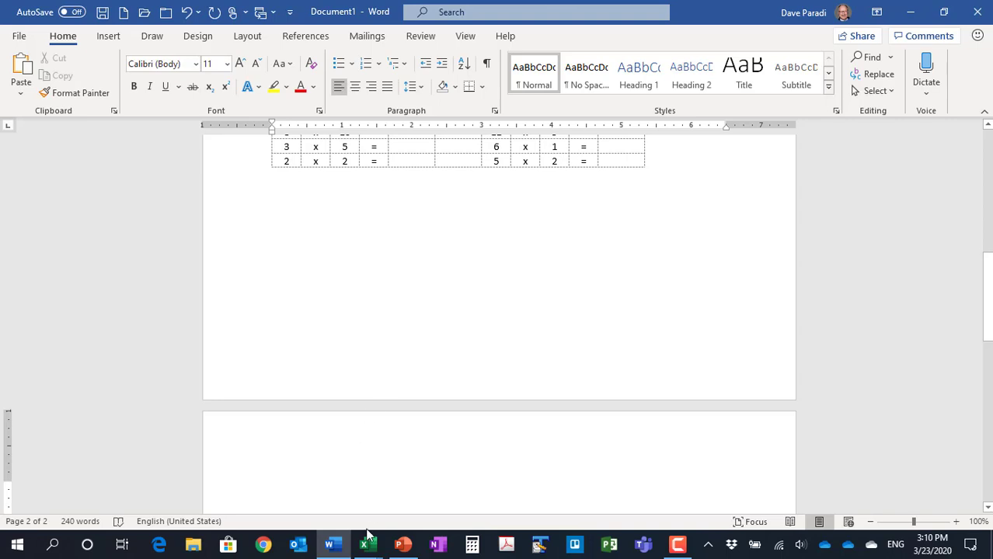
Copy the H-B-Mult problems in A1:K32 from Excel again and paste them onto the decorated math worksheet slide in PowerPoint.
{"action": "mouse_move", "coordinate": [367, 544]}
{"action": "left_click", "coordinate": [283, 486]}
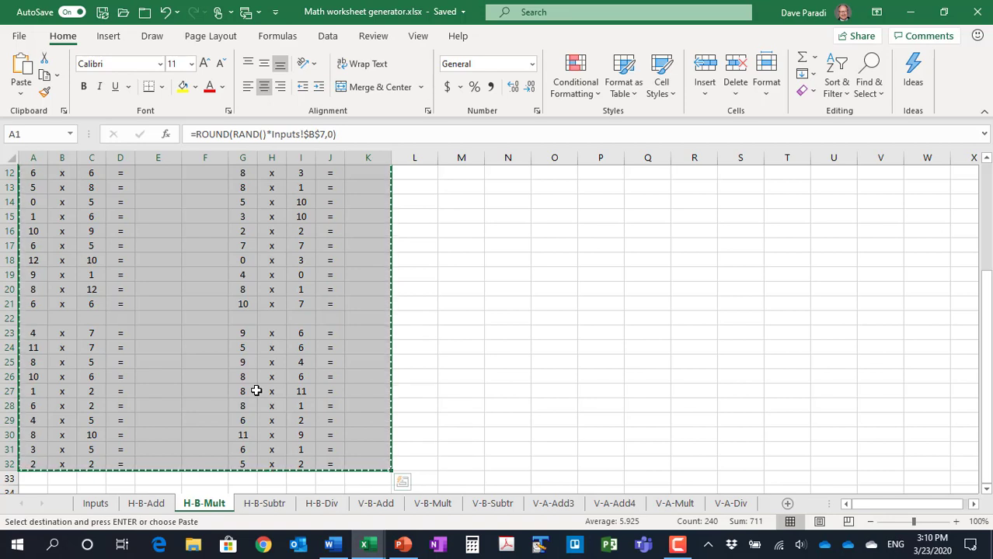
{"action": "key", "text": "ctrl+c"}
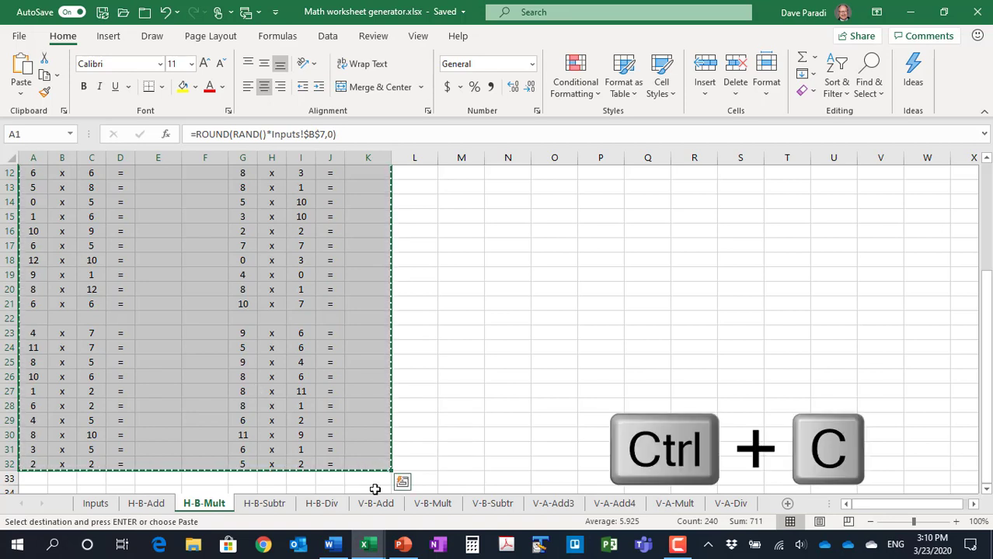
{"action": "left_click", "coordinate": [402, 543]}
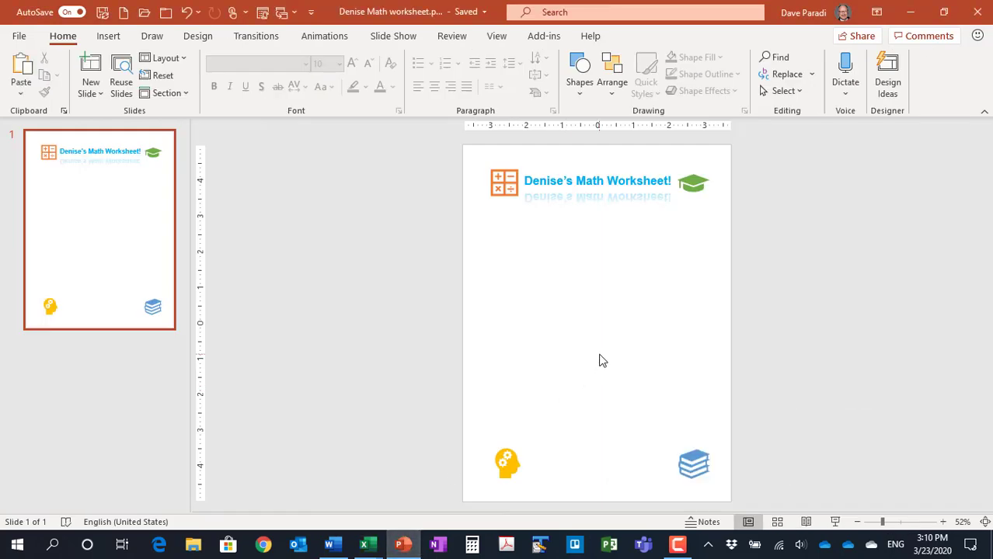
{"action": "key", "text": "ctrl+v"}
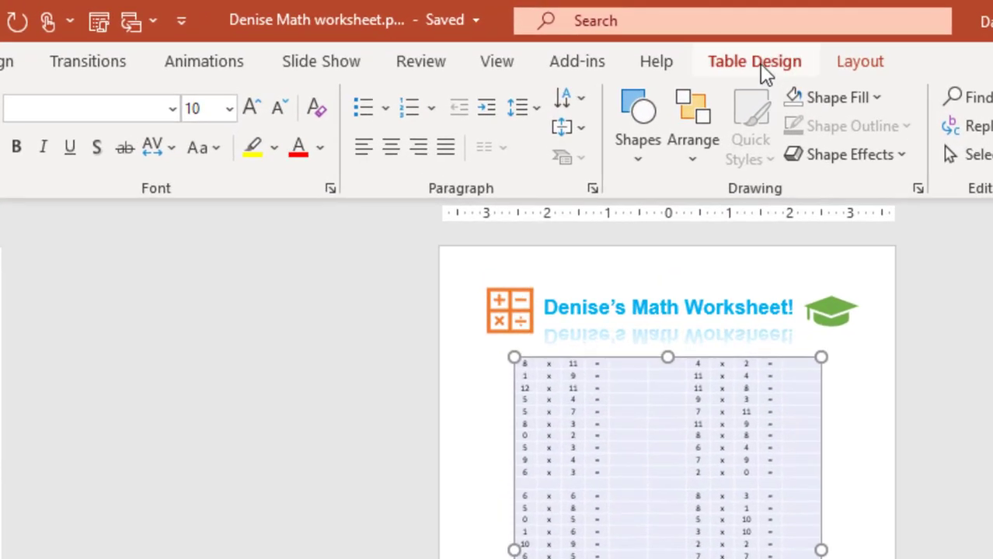
Set the pasted table's shading to No Fill and check the multiplication problems on the slide at 100% zoom.
{"action": "left_click", "coordinate": [765, 70]}
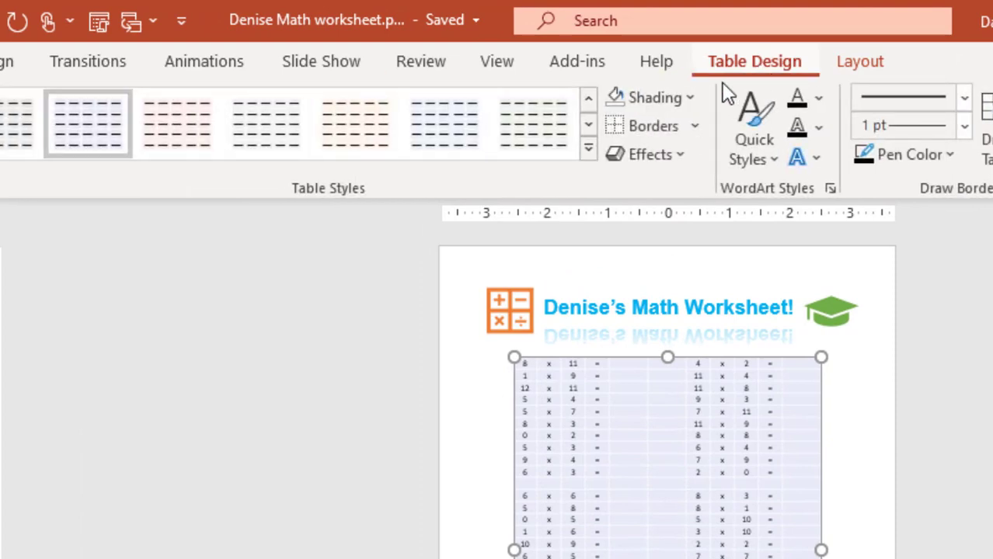
{"action": "left_click", "coordinate": [687, 98]}
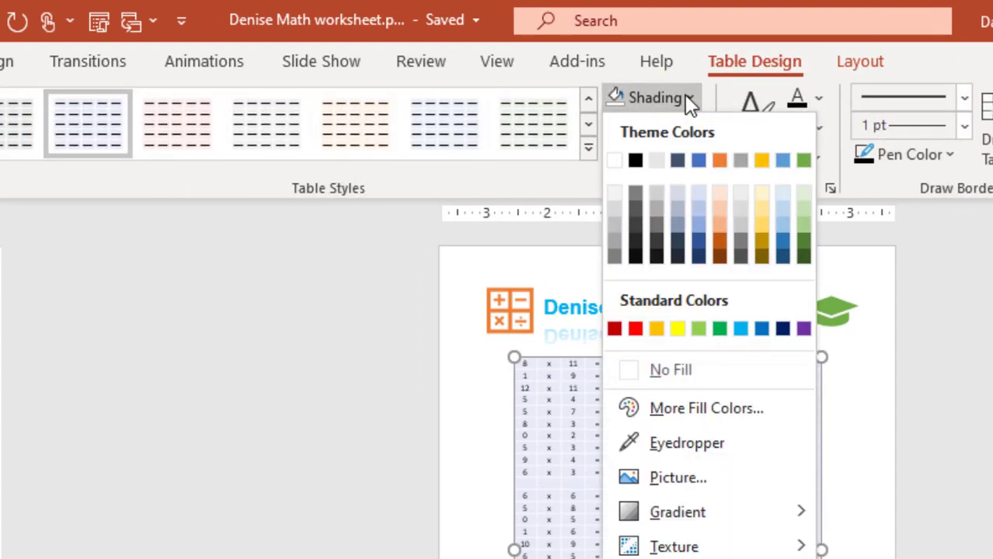
{"action": "left_click", "coordinate": [694, 370]}
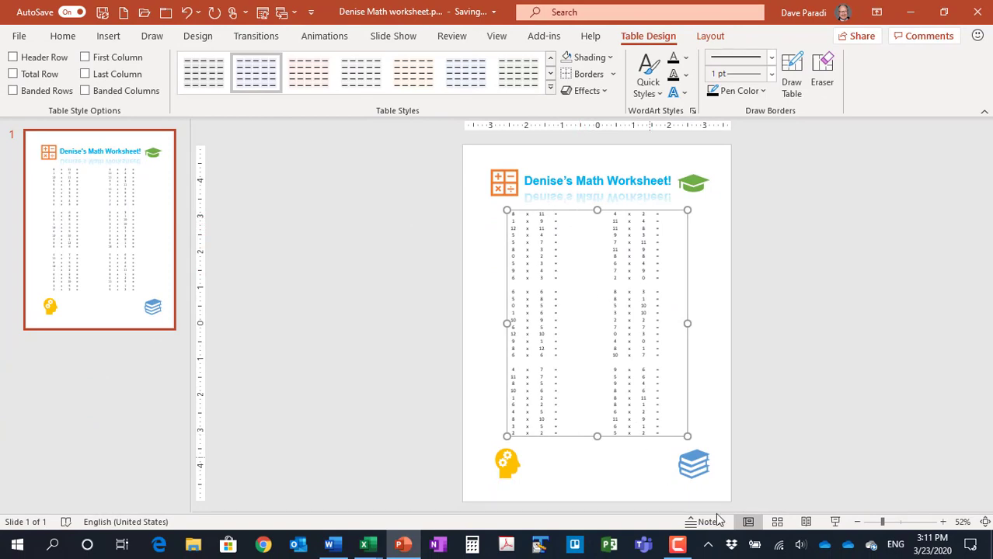
{"action": "left_click", "coordinate": [945, 526]}
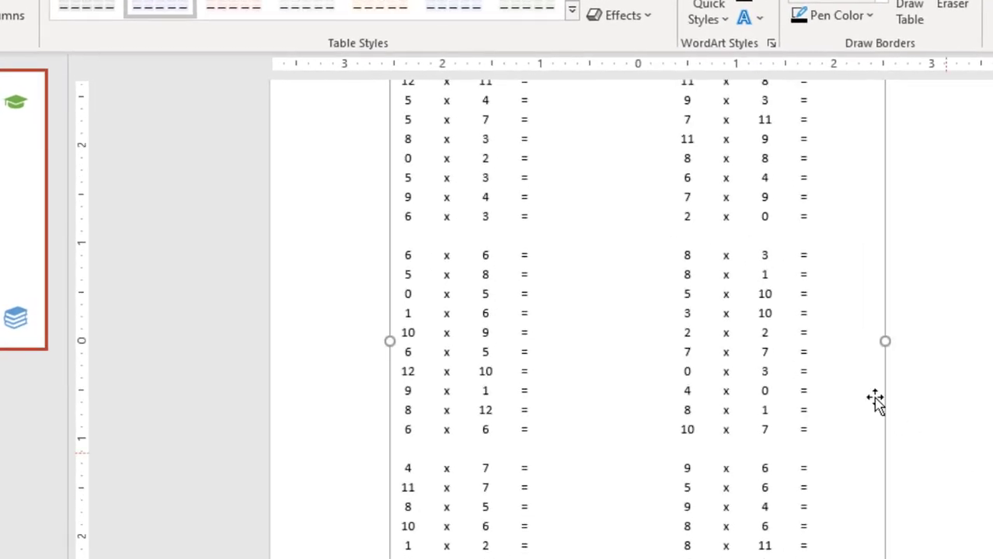
{"action": "left_click", "coordinate": [565, 259]}
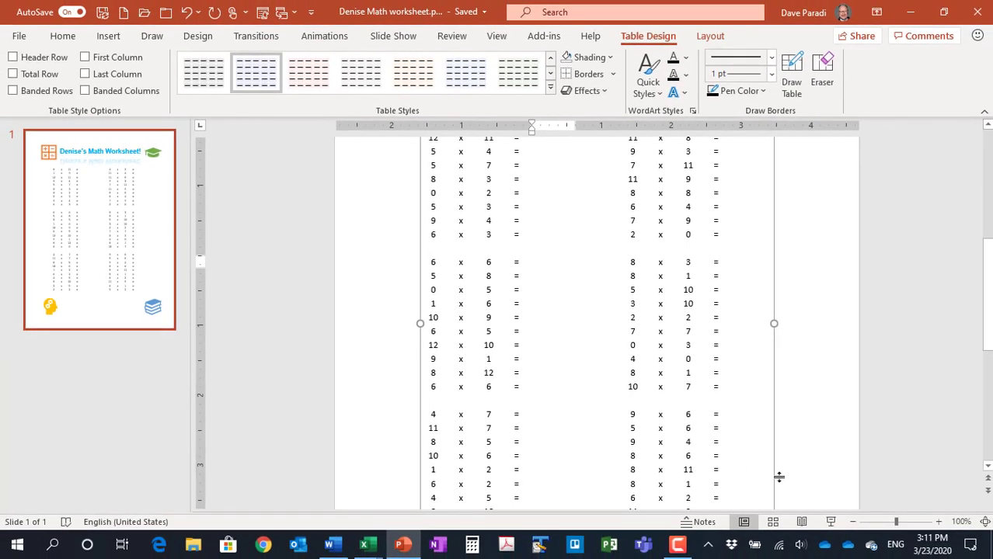
{"action": "left_click", "coordinate": [983, 523]}
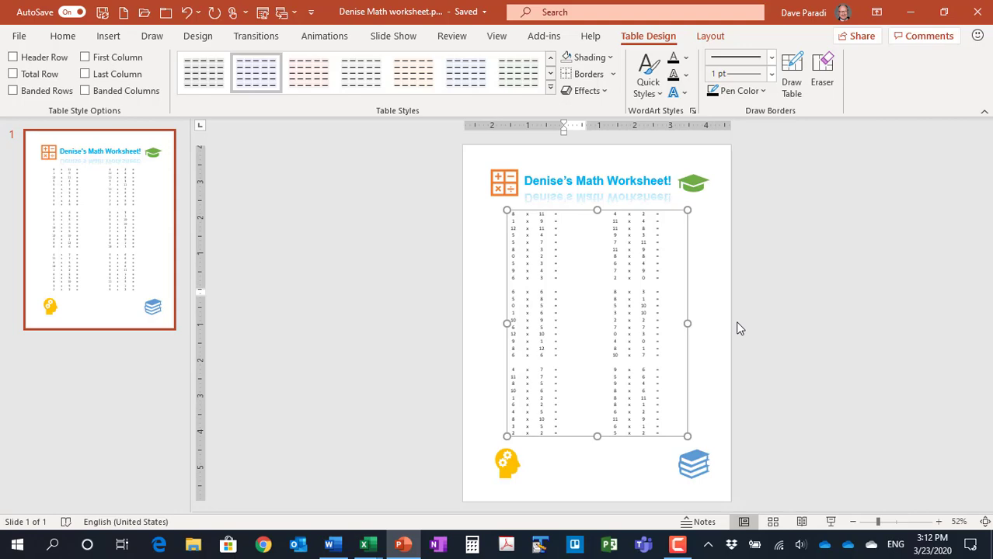
Switch back to the Math worksheet generator workbook in Excel and recalculate the H-B-Mult sheet to generate new random problems.
{"action": "mouse_move", "coordinate": [367, 548]}
{"action": "left_click", "coordinate": [299, 484]}
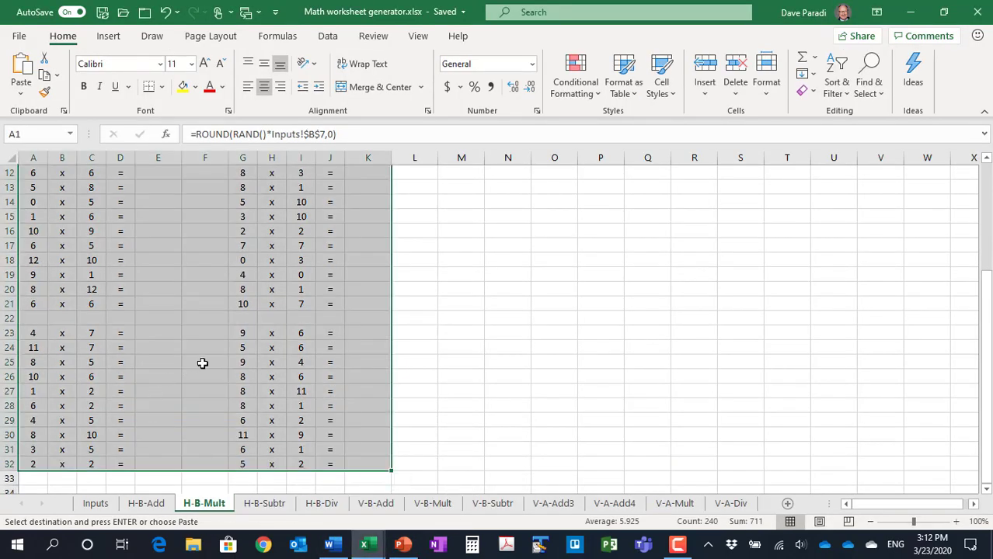
{"action": "scroll", "coordinate": [201, 363], "scroll_direction": "up", "scroll_amount": 4}
{"action": "left_click", "coordinate": [34, 172]}
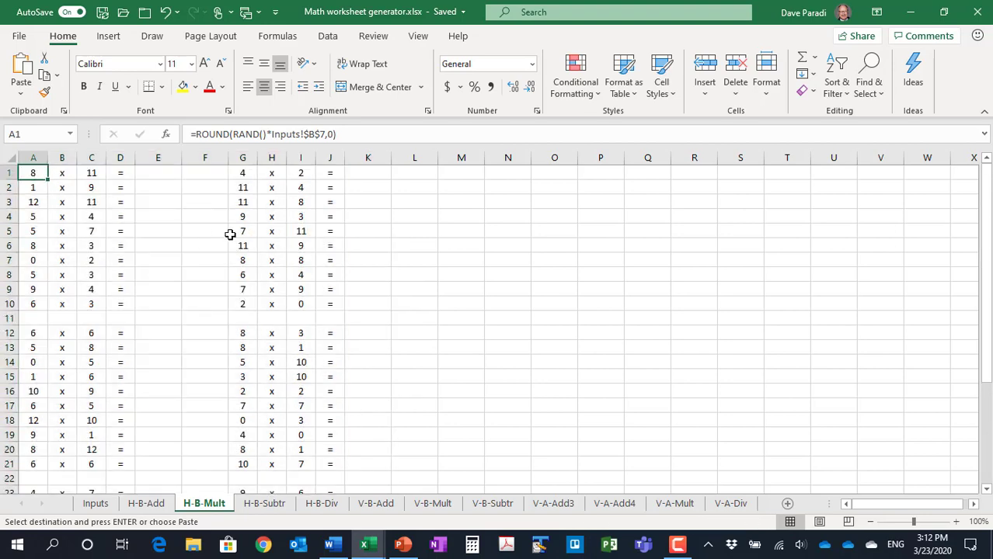
{"action": "key", "text": "F9"}
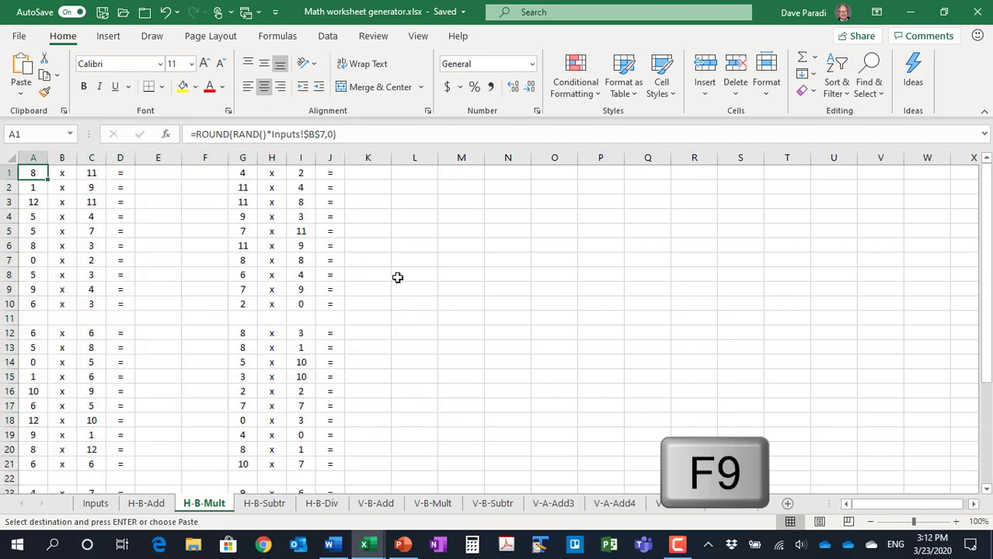
{"action": "key", "text": "F9"}
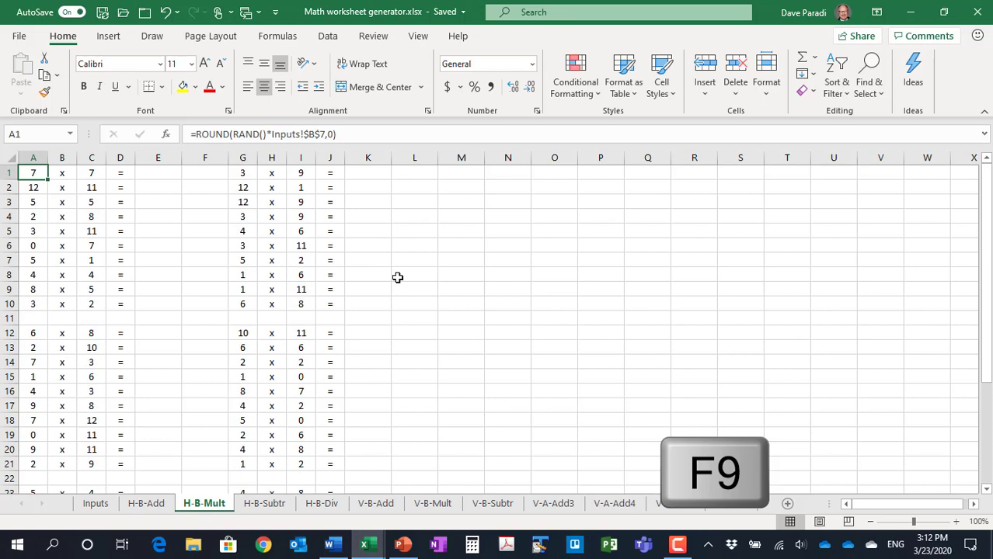